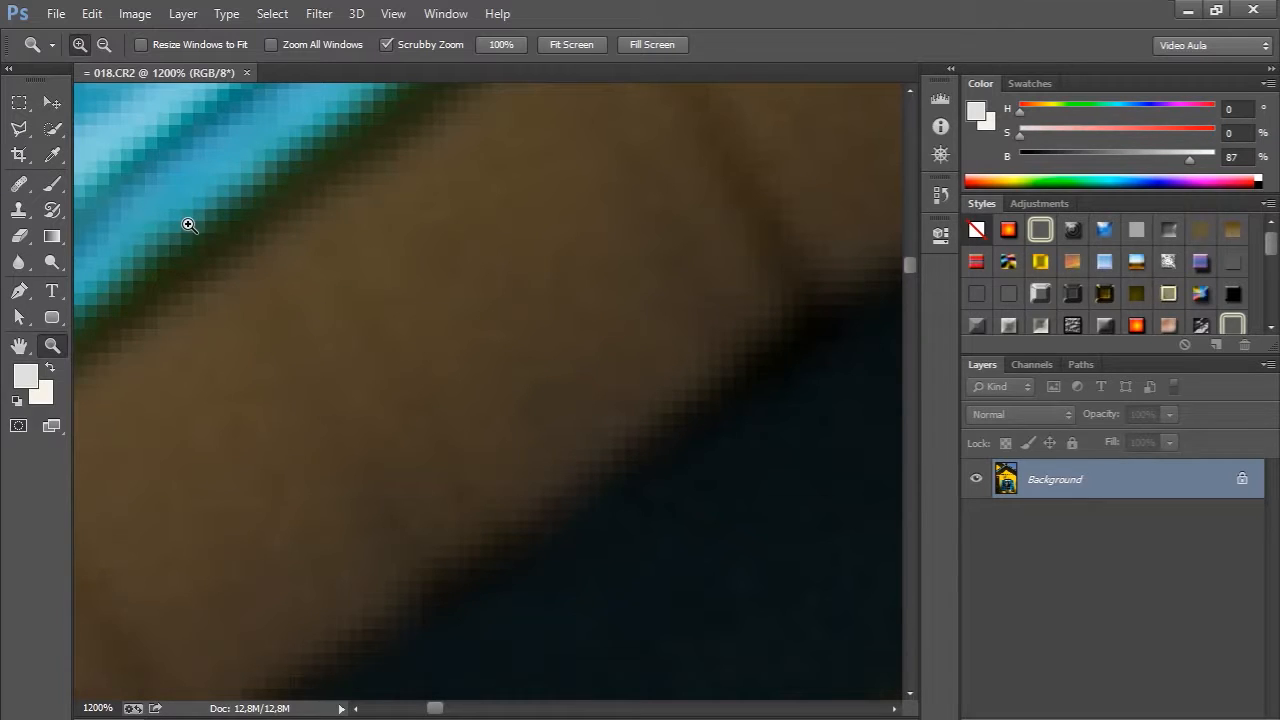
# - Examine the photo's individual pixels along the blue trim at 3200%, then return to the whole image
pyautogui.keyDown('ctrl'); pyautogui.moveTo(190, 228); pyautogui.dragTo(323, 404); pyautogui.keyUp('ctrl')
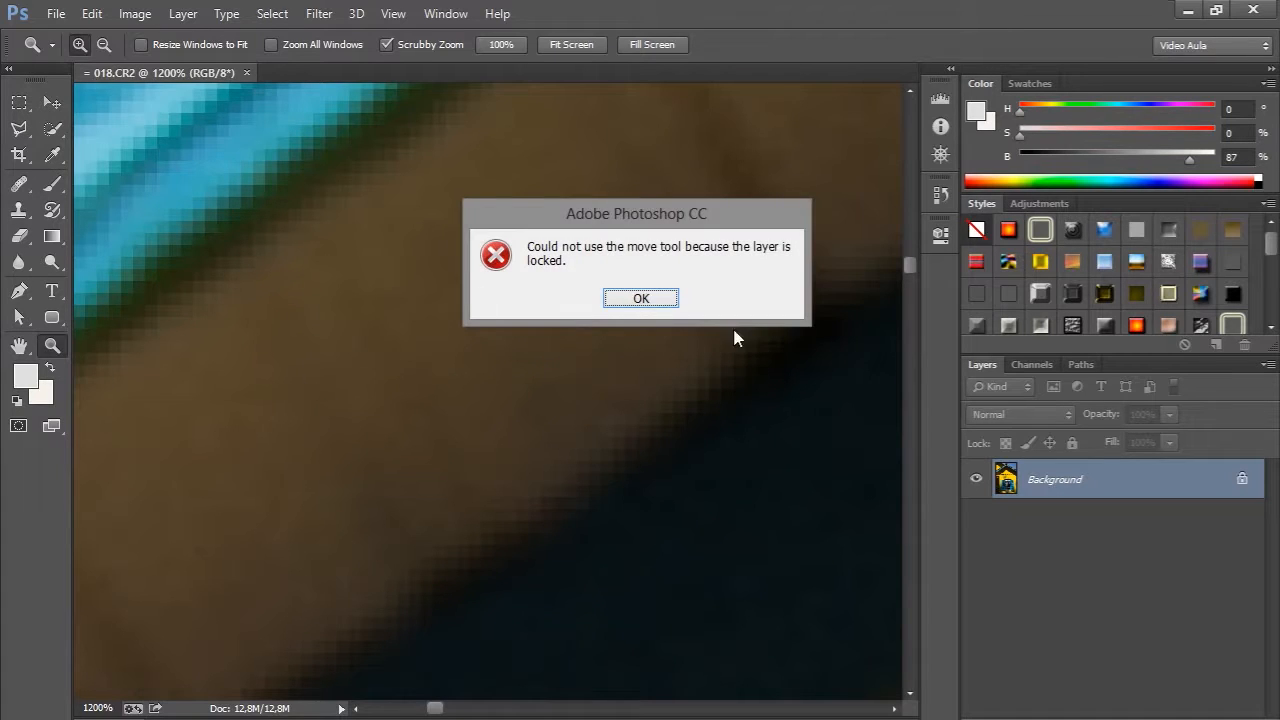
pyautogui.click(641, 298)
pyautogui.moveTo(266, 234); pyautogui.dragTo(422, 419)
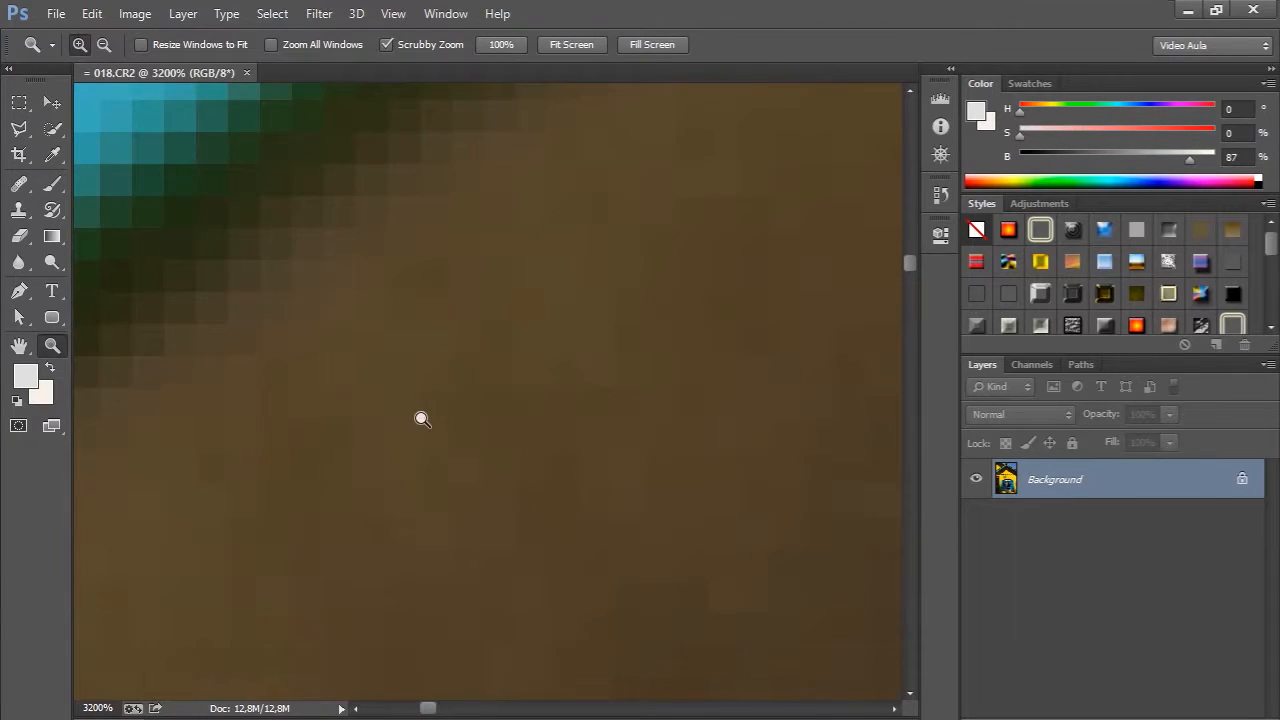
pyautogui.moveTo(194, 200); pyautogui.dragTo(536, 368)
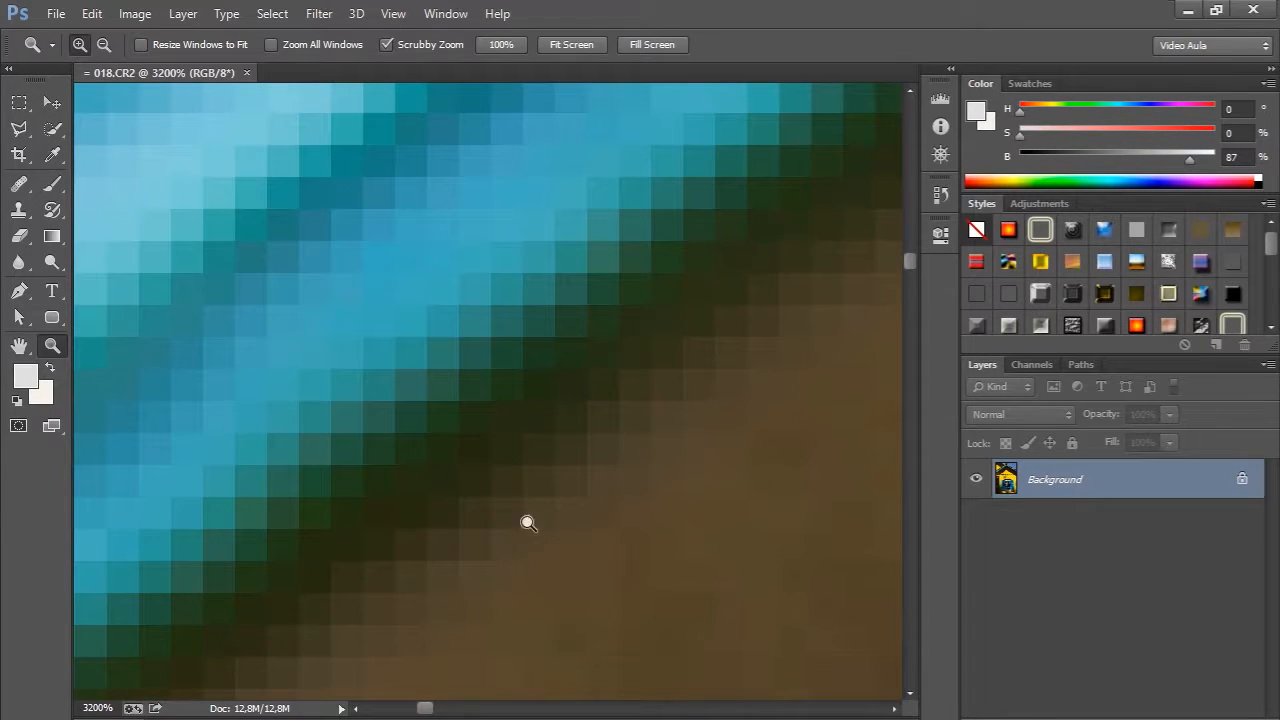
pyautogui.keyDown('alt'); pyautogui.click(474, 480); pyautogui.keyUp('alt')
pyautogui.hotkey('ctrl', '0')
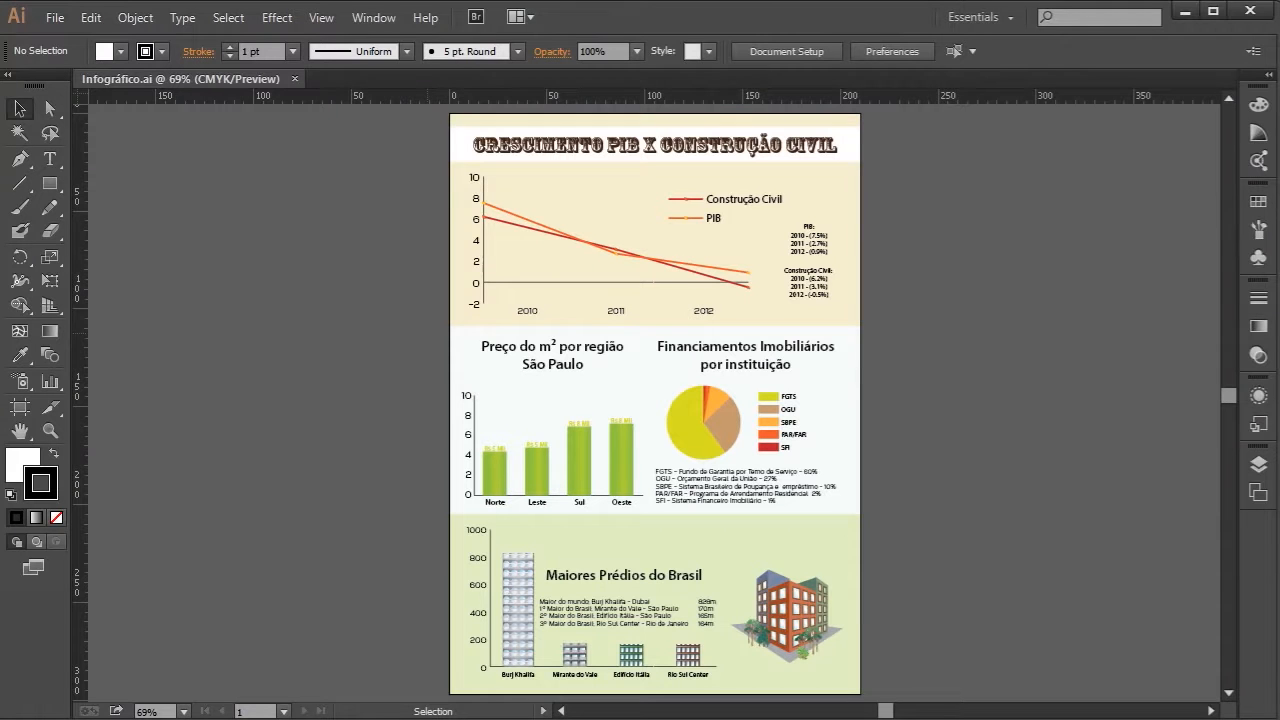
# - Switch to Illustrator and examine the edges where the infographic's line-chart axes meet, magnified up to 6400%
pyautogui.press('z')
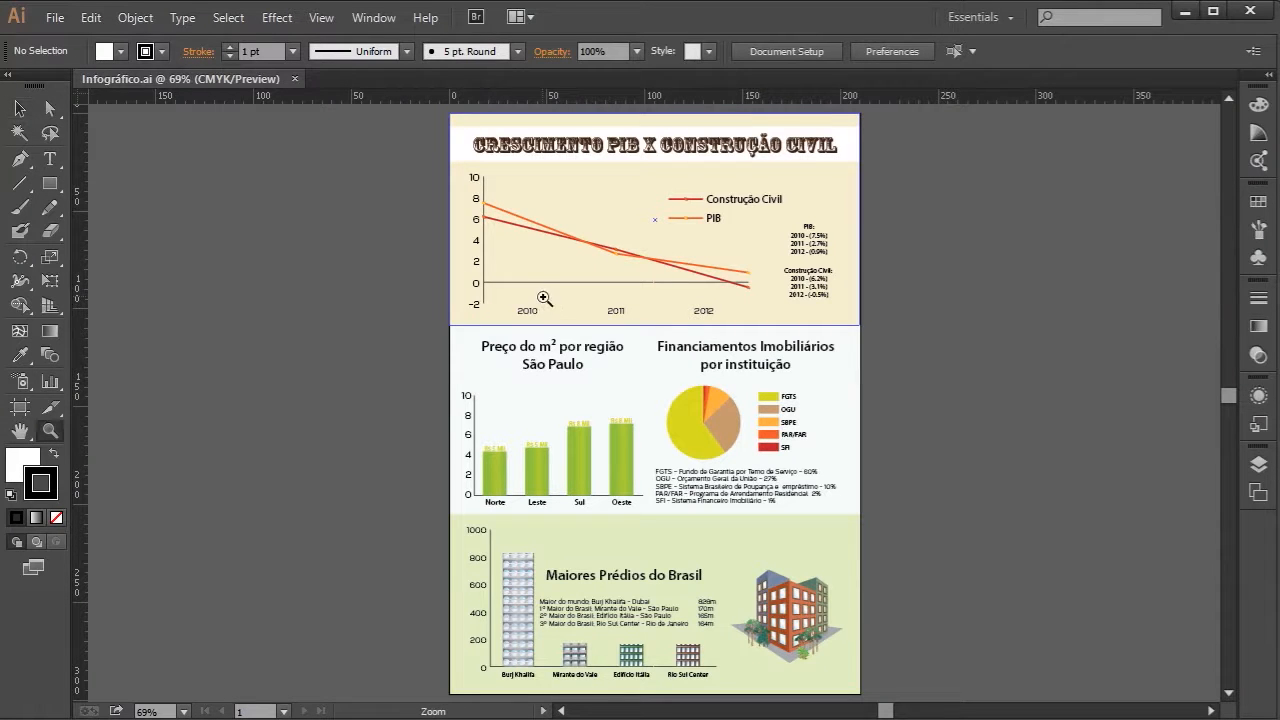
pyautogui.click(527, 286)
pyautogui.click(655, 393)
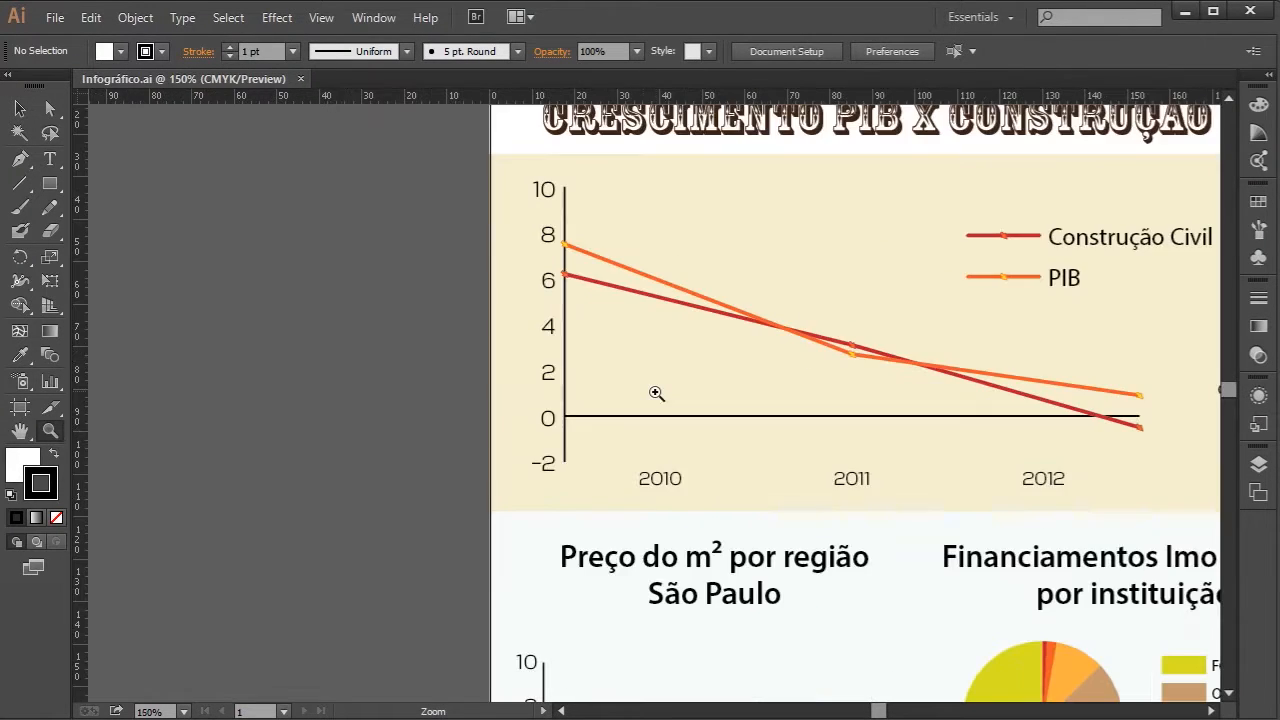
pyautogui.click(559, 419)
pyautogui.click(682, 417)
pyautogui.click(680, 413)
pyautogui.click(627, 356)
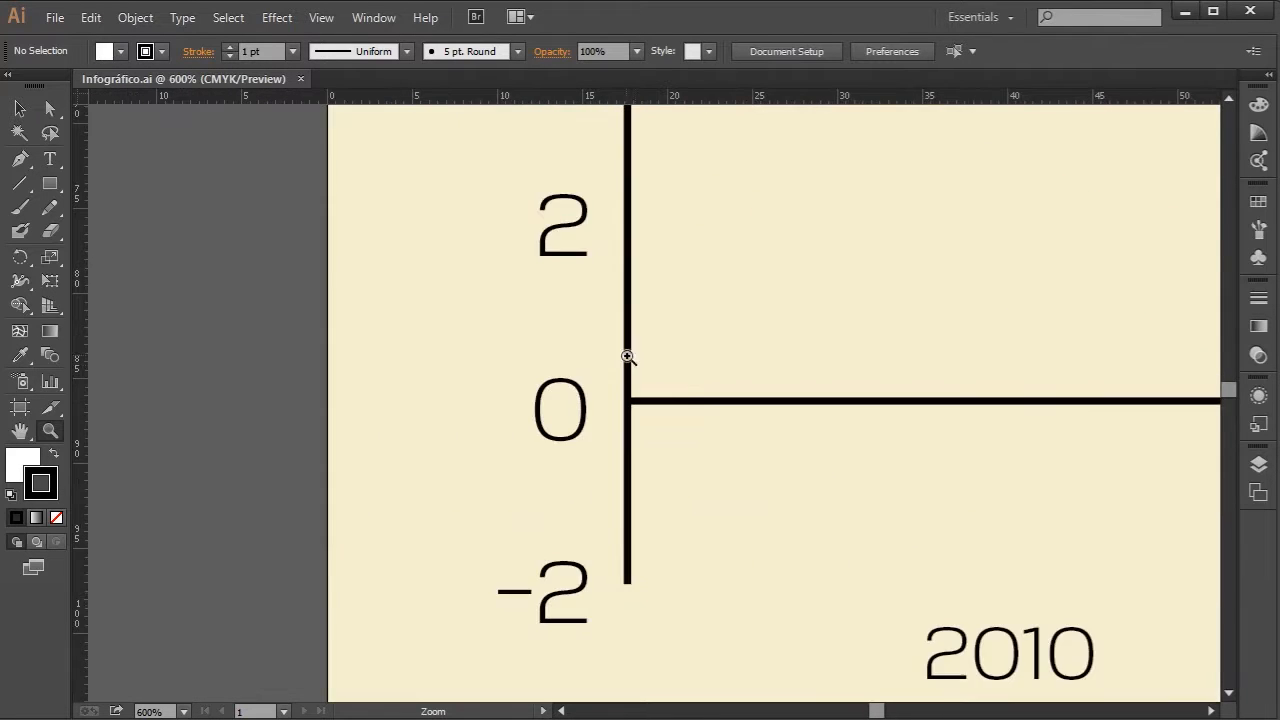
pyautogui.click(655, 394)
pyautogui.click(643, 419)
pyautogui.click(620, 405)
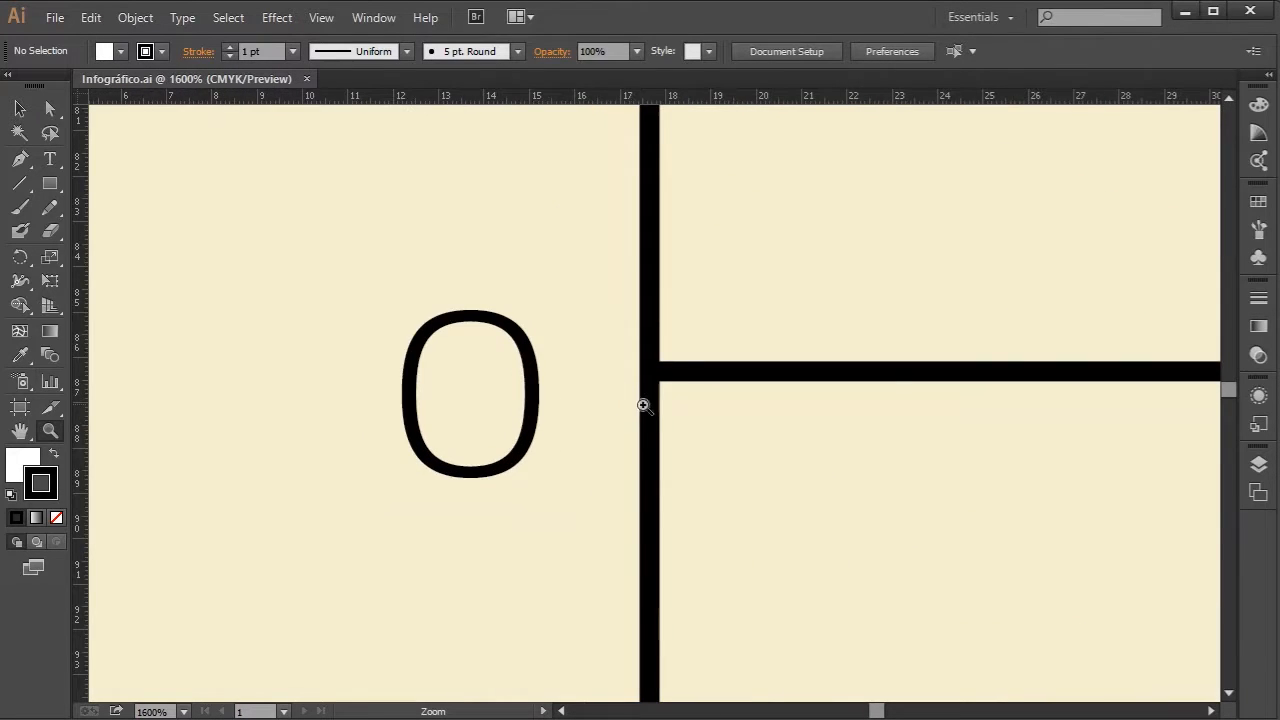
pyautogui.click(654, 406)
pyautogui.click(675, 405)
pyautogui.click(675, 405)
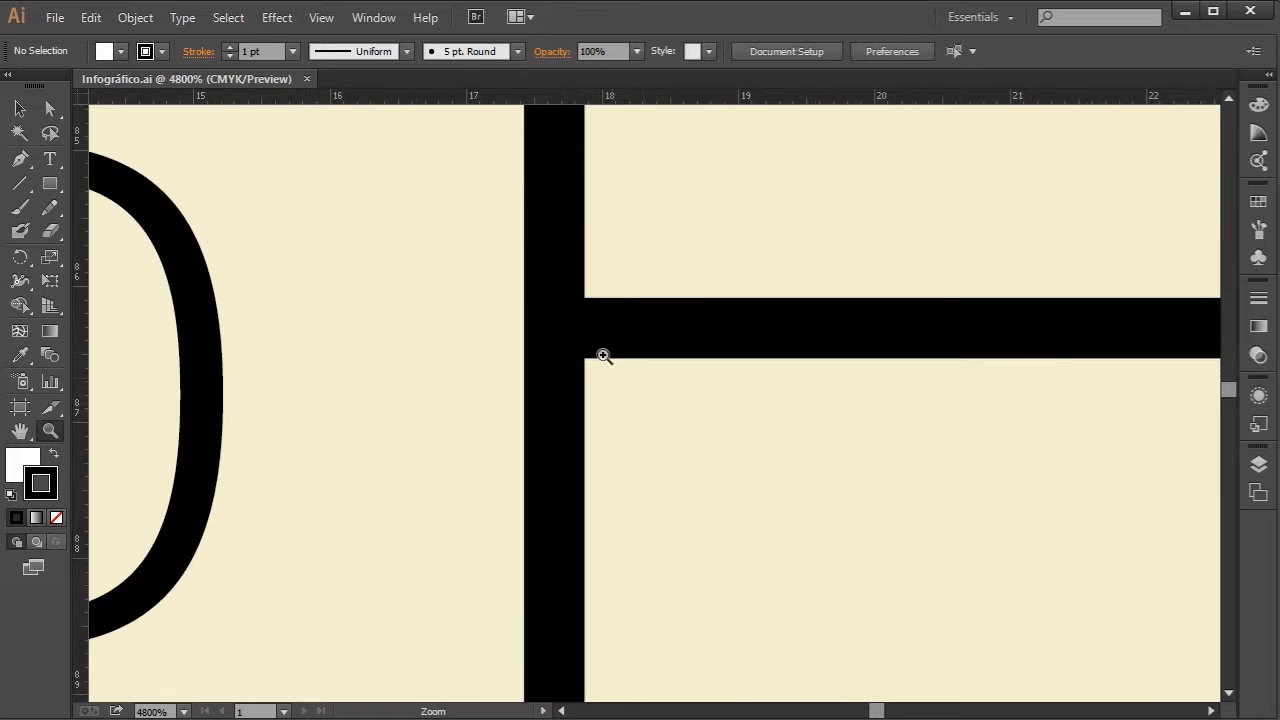
pyautogui.click(600, 354)
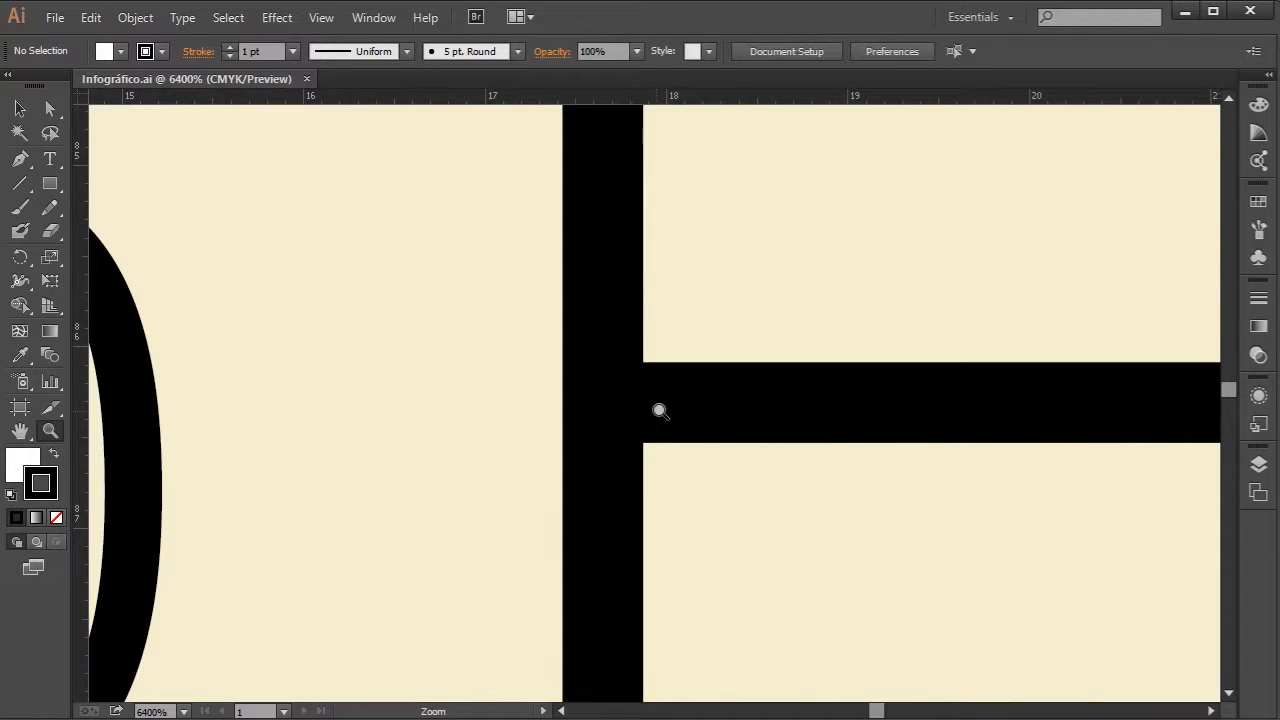
# - Examine the infographic's title lettering and the upper part of the line chart at 300%
pyautogui.hotkey('ctrl', '-')
pyautogui.hotkey('ctrl', '-')
pyautogui.hotkey('ctrl', '-')
pyautogui.hotkey('ctrl', '-')
pyautogui.hotkey('ctrl', '-')
pyautogui.hotkey('ctrl', '-')
pyautogui.hotkey('ctrl', '-')
pyautogui.hotkey('ctrl', '-')
pyautogui.press('-')
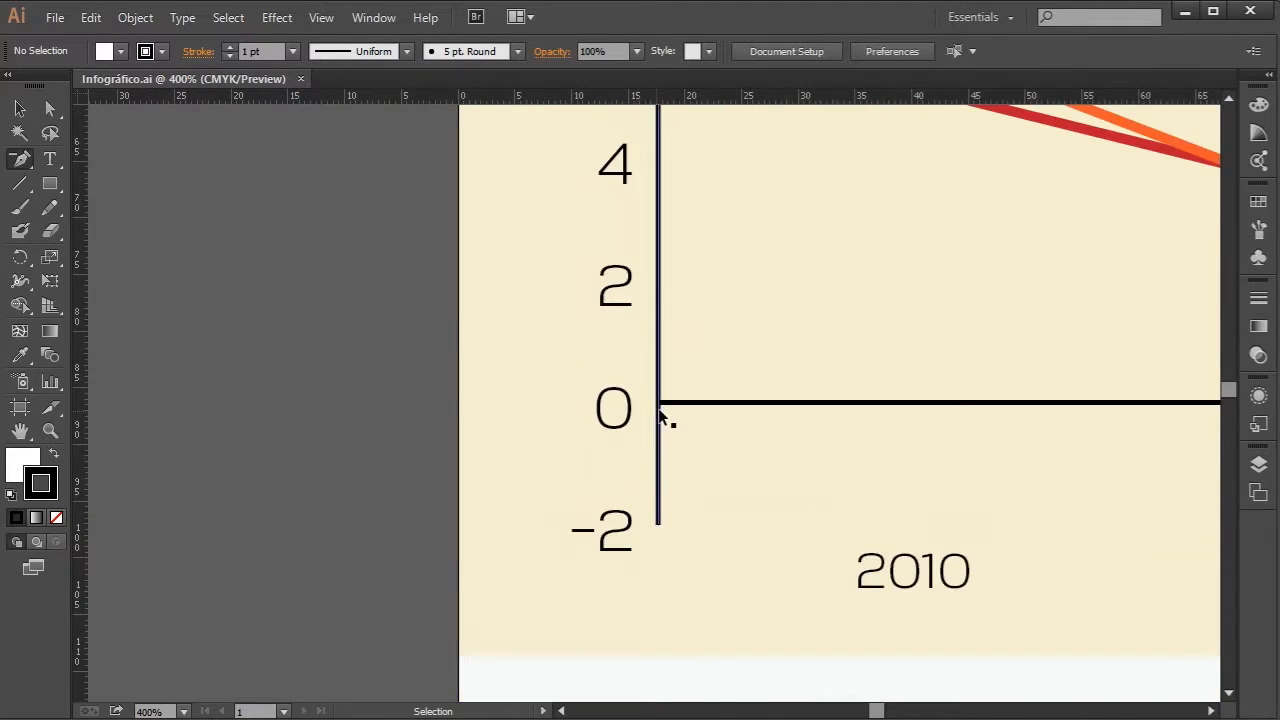
pyautogui.hotkey('ctrl', '-')
pyautogui.moveTo(819, 276); pyautogui.dragTo(89, 612)
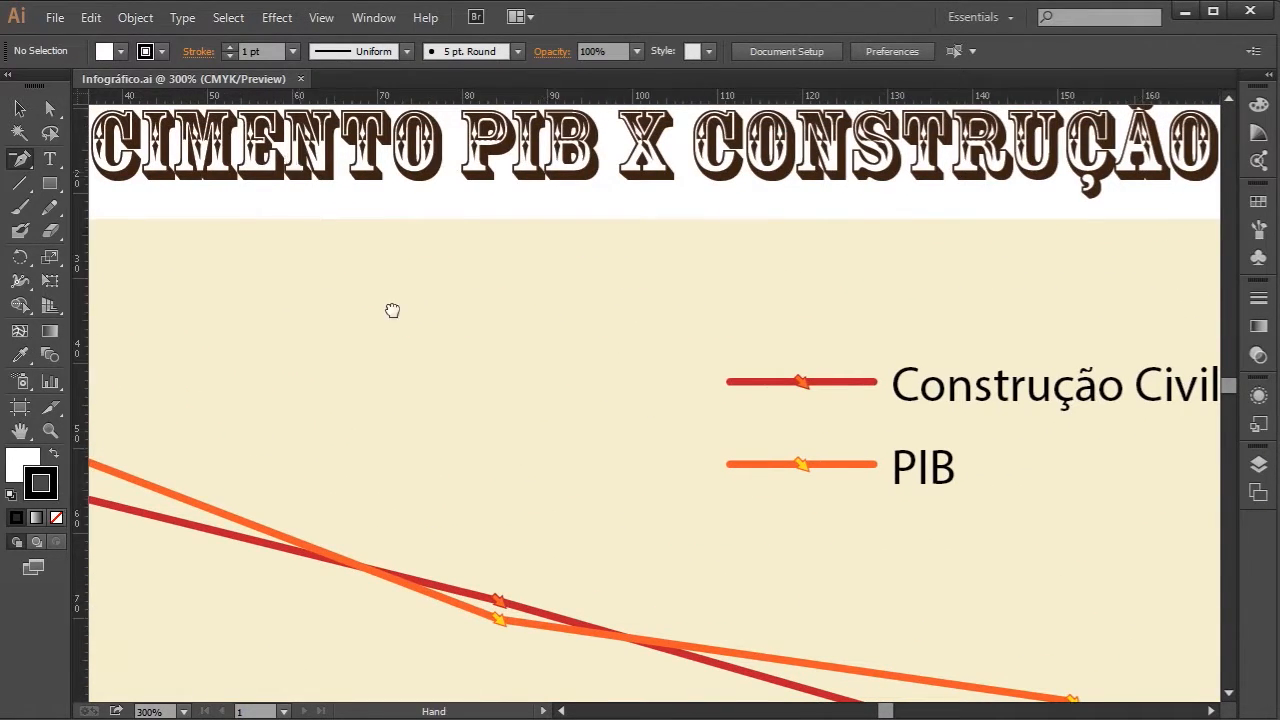
pyautogui.moveTo(298, 172); pyautogui.dragTo(586, 593)
pyautogui.moveTo(286, 294); pyautogui.dragTo(405, 103)
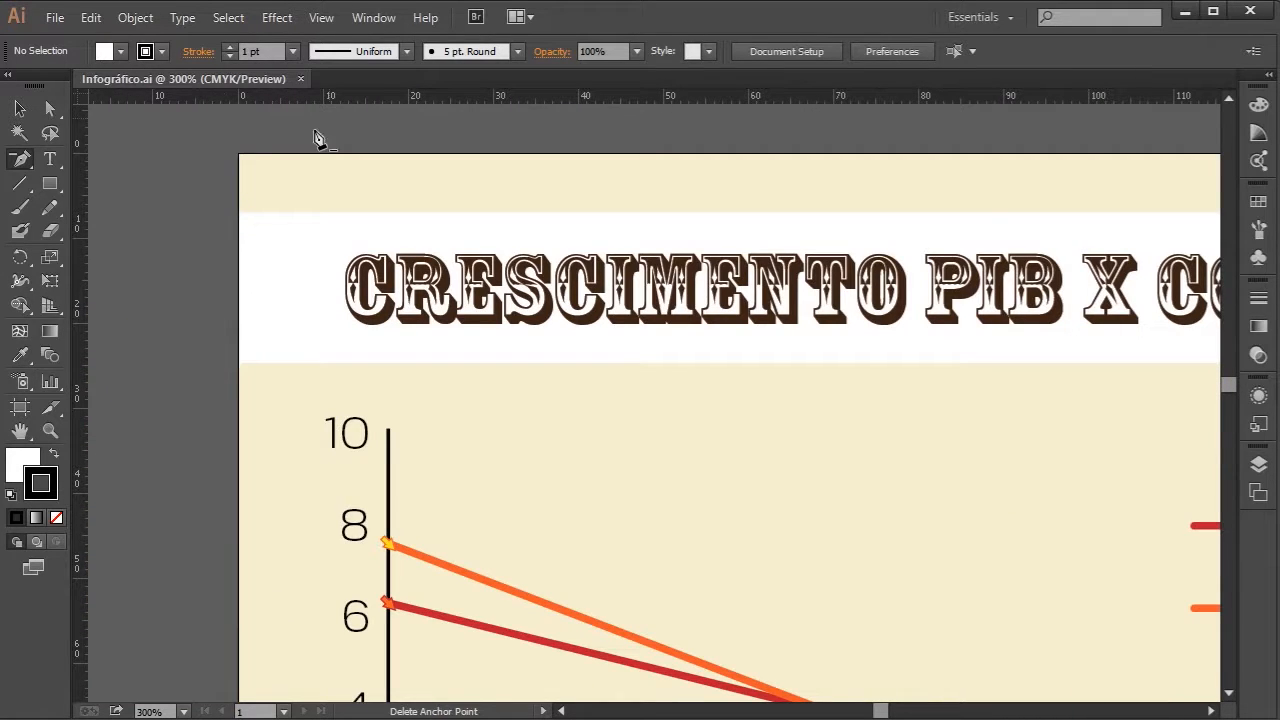
pyautogui.moveTo(451, 434); pyautogui.dragTo(312, 350)
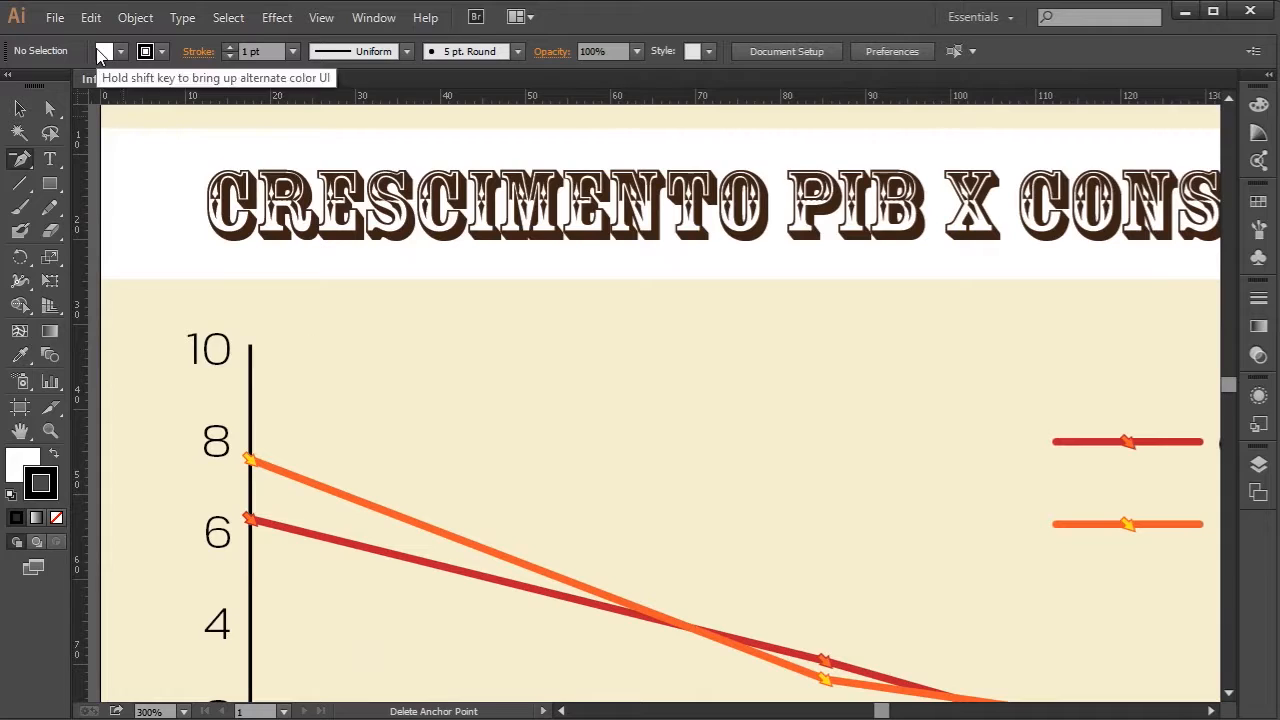
pyautogui.moveTo(137, 157); pyautogui.dragTo(220, 225)
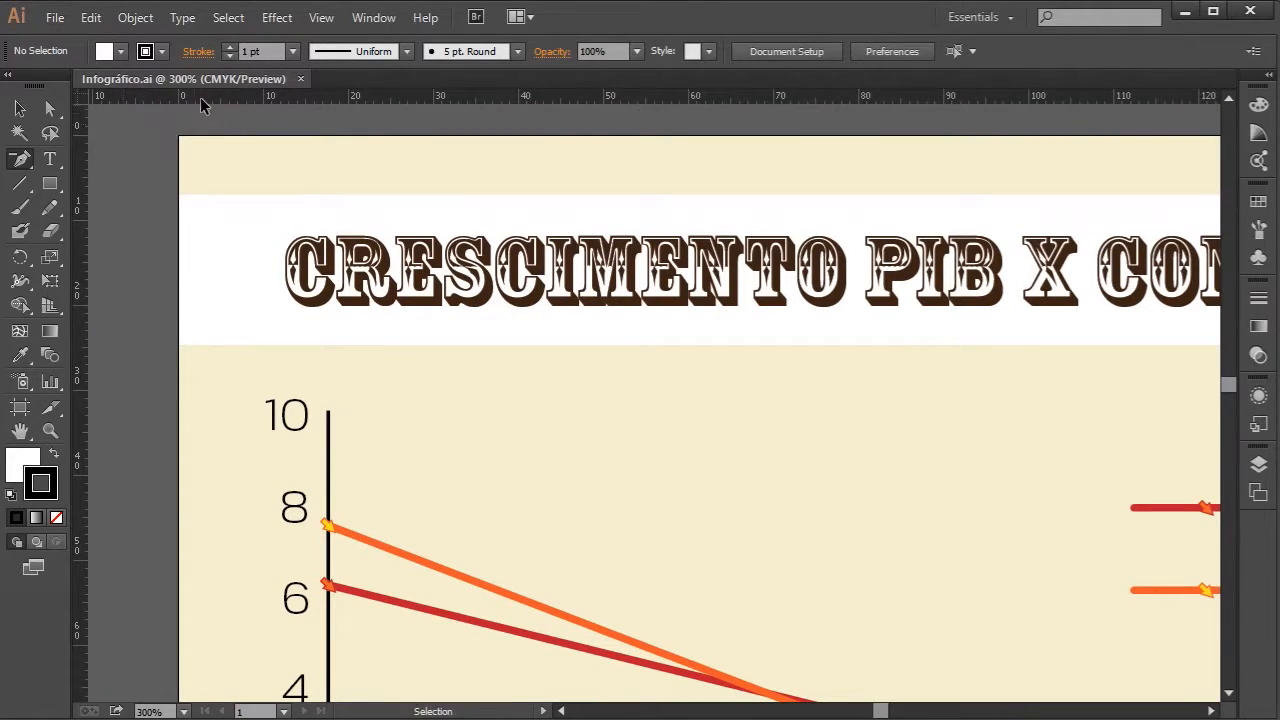
# - Draw a rectangle about 46 by 36 mm on the empty canvas to the upper left of the artboard
pyautogui.moveTo(229, 229); pyautogui.dragTo(697, 440)
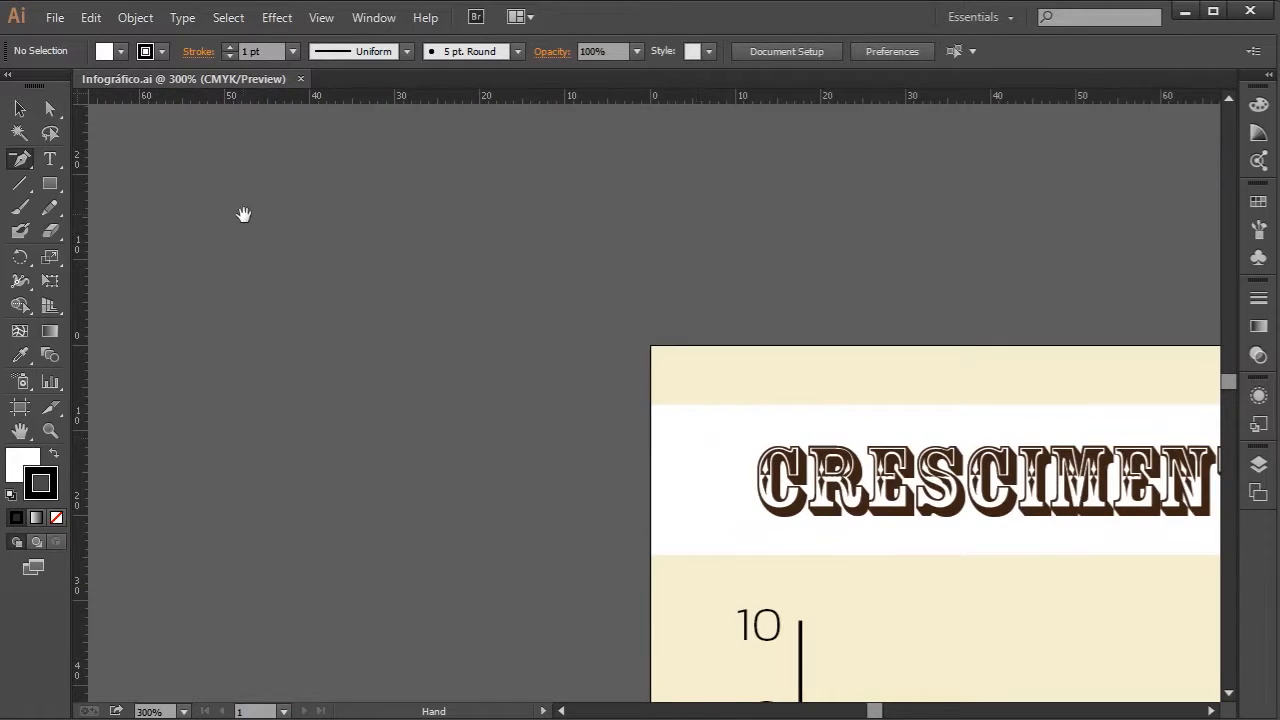
pyautogui.moveTo(251, 214); pyautogui.dragTo(414, 317)
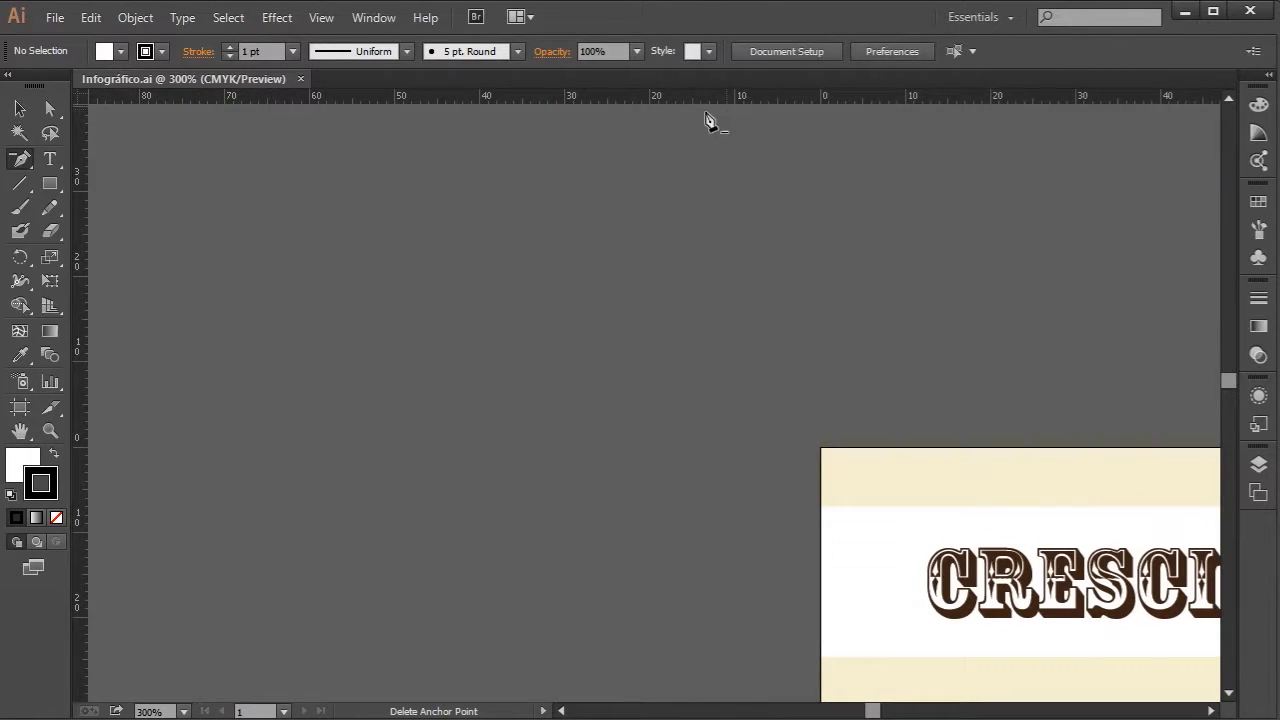
pyautogui.click(50, 184)
pyautogui.moveTo(225, 160); pyautogui.dragTo(617, 462)
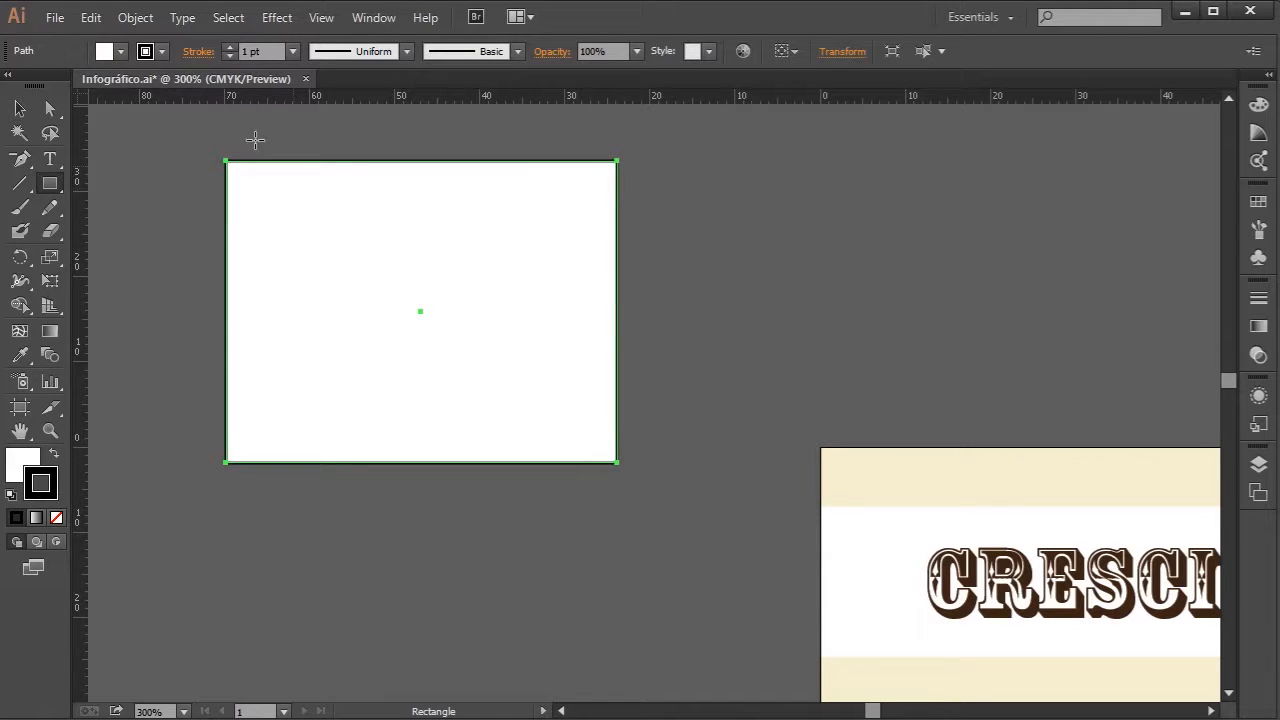
# - Move only the rectangle's upper-left anchor point inward to about X -60.4 mm, Y -23.9 mm, and deselect the shape
pyautogui.press('v')
pyautogui.click(50, 108)
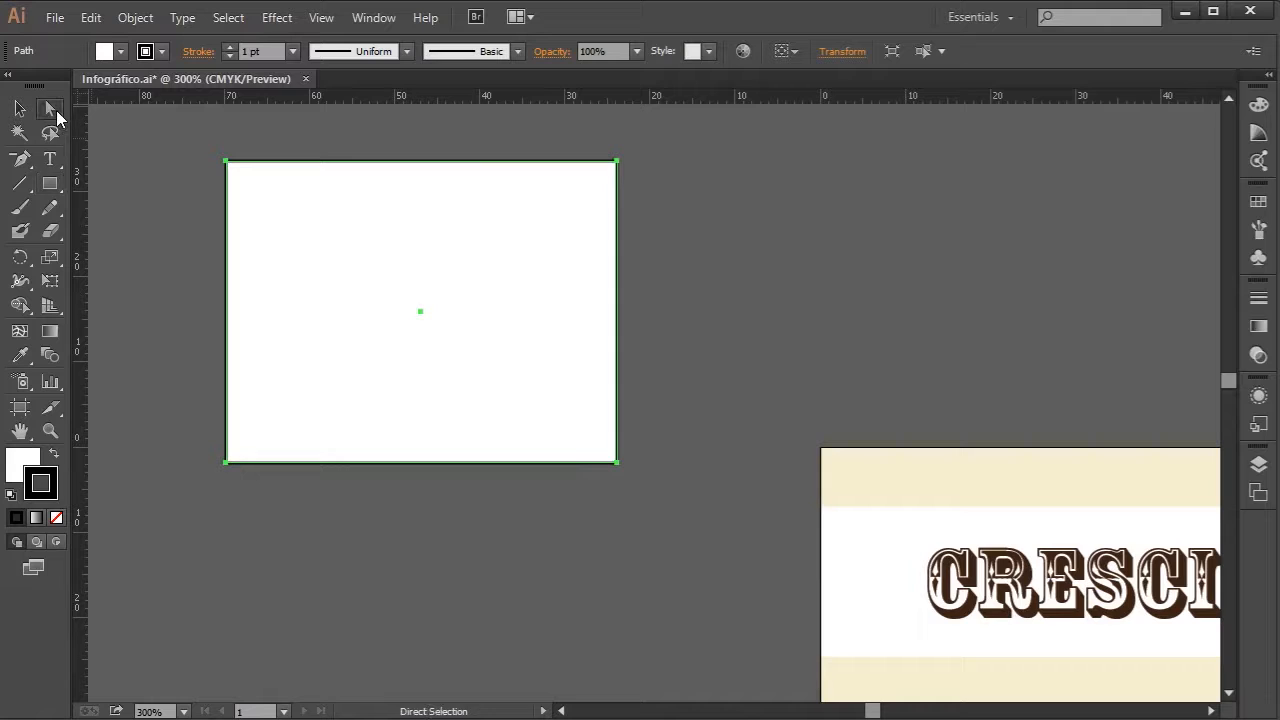
pyautogui.moveTo(189, 151); pyautogui.dragTo(265, 183)
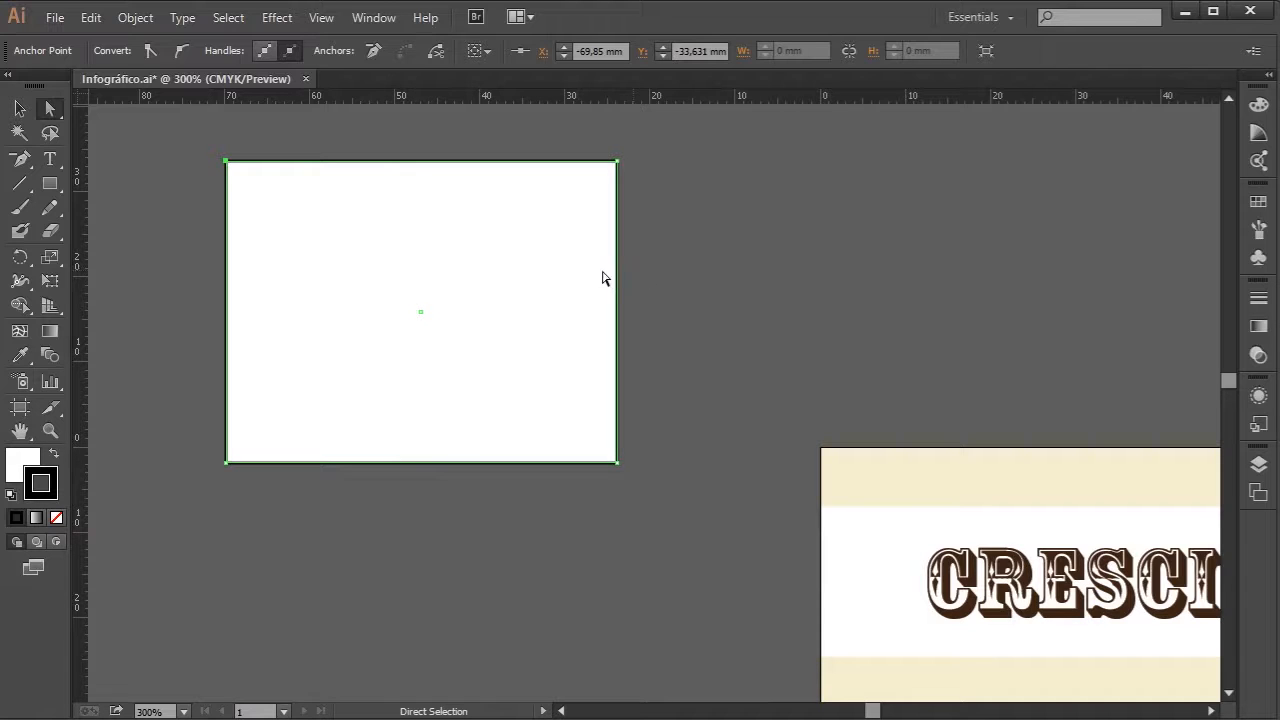
pyautogui.moveTo(208, 153); pyautogui.dragTo(296, 200)
pyautogui.moveTo(224, 163); pyautogui.dragTo(306, 243)
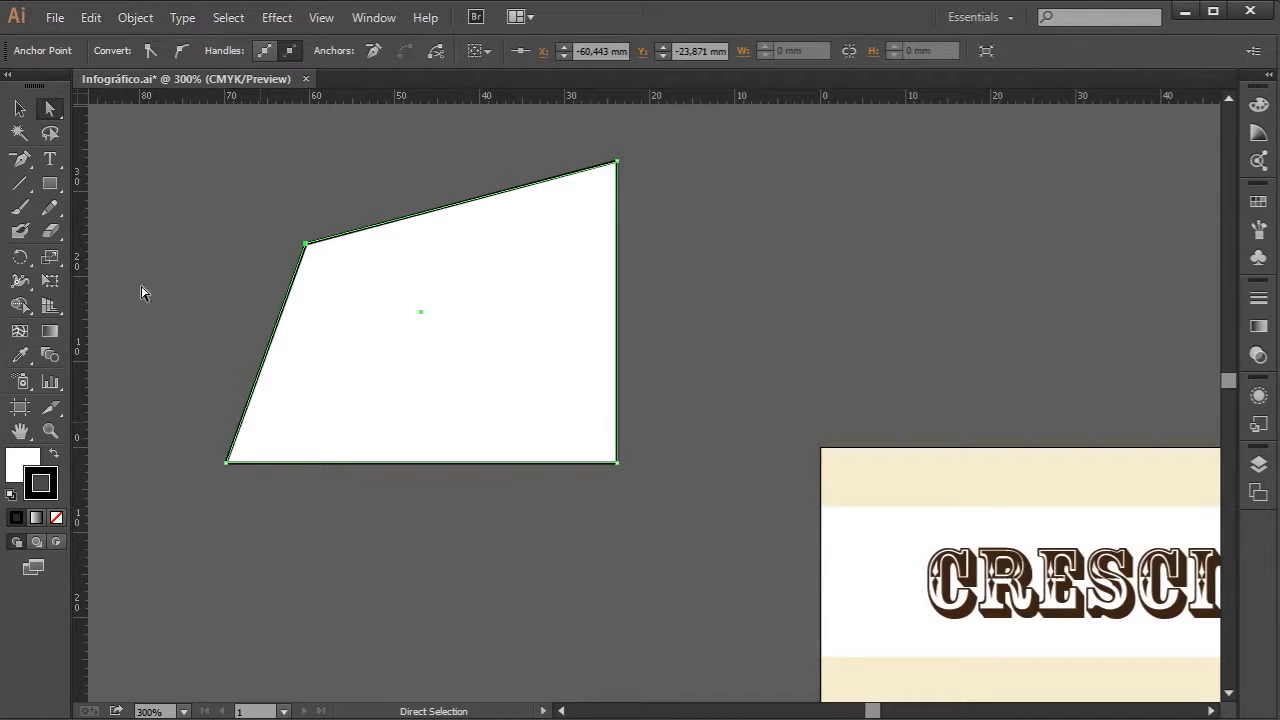
pyautogui.click(20, 108)
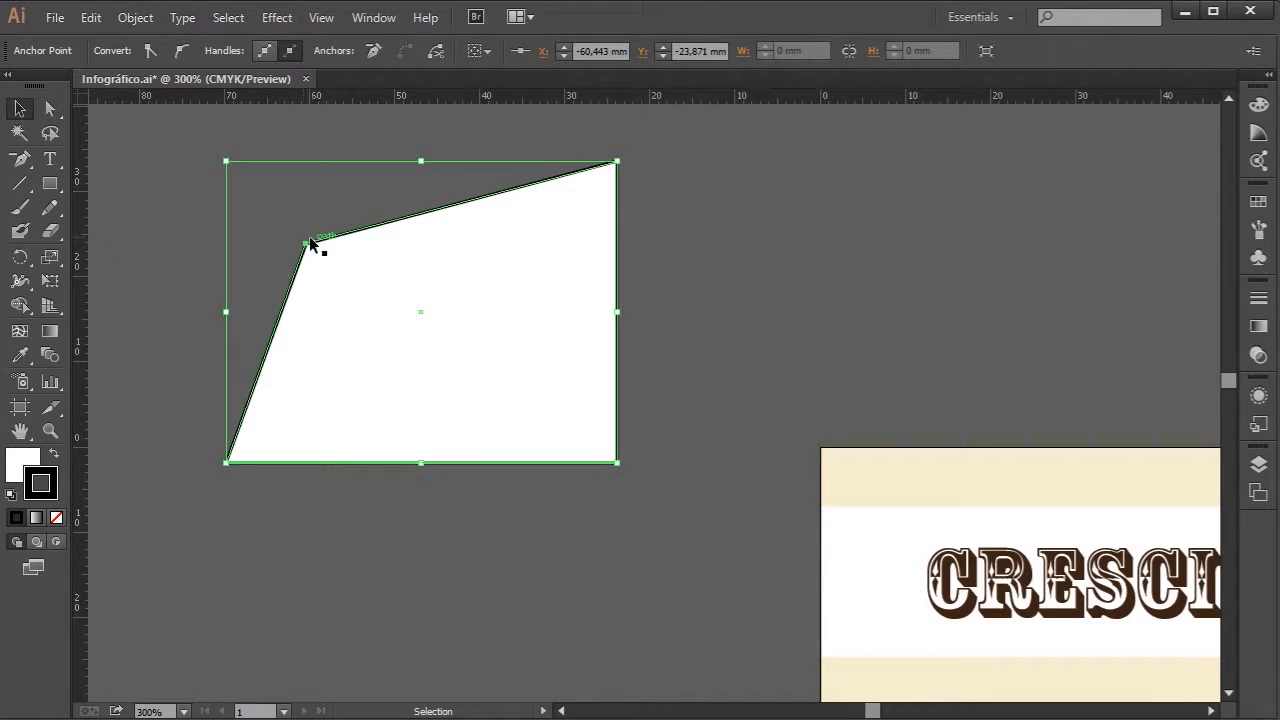
pyautogui.click(345, 266)
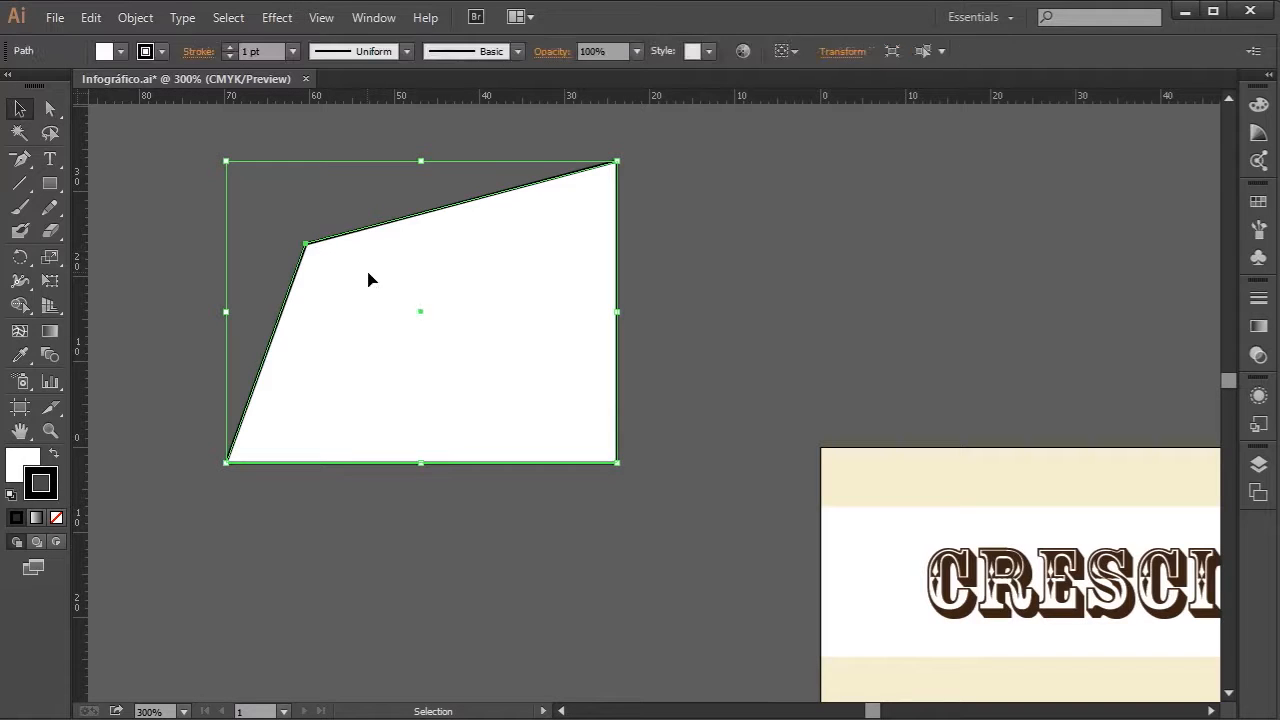
pyautogui.click(370, 545)
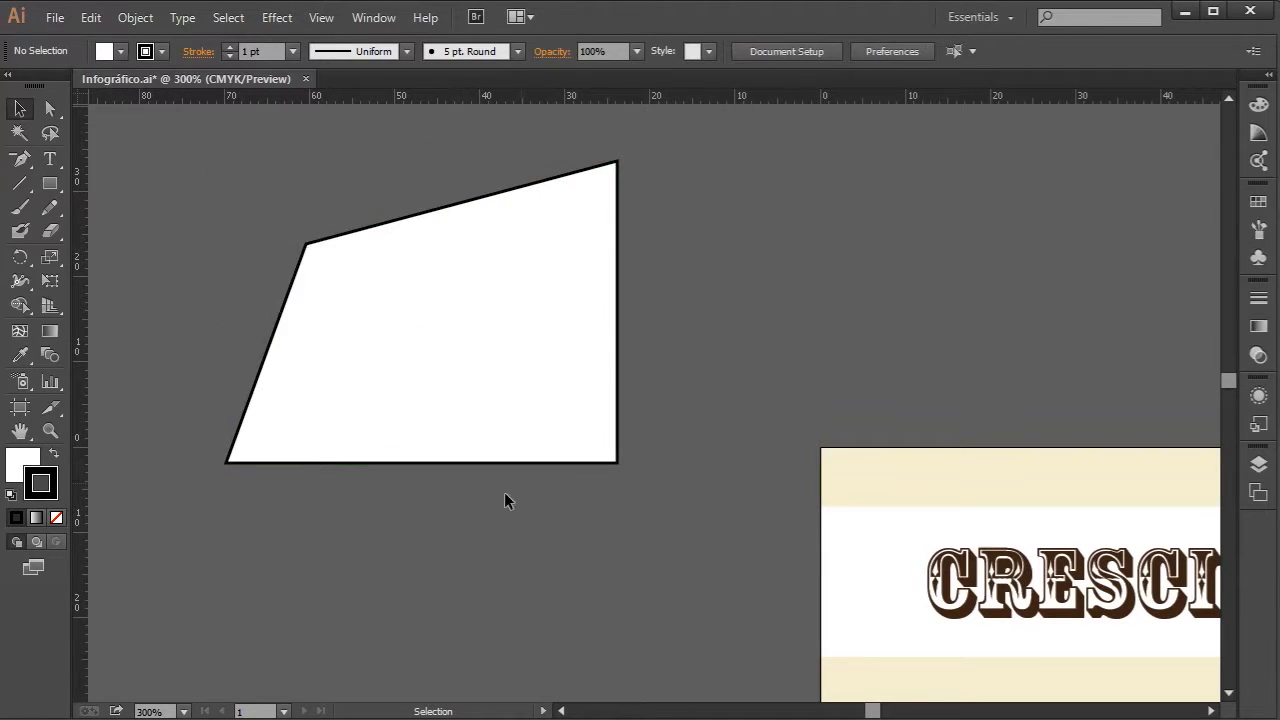
# - Fill the four-sided shape with teal and give it a brown stroke
pyautogui.click(400, 423)
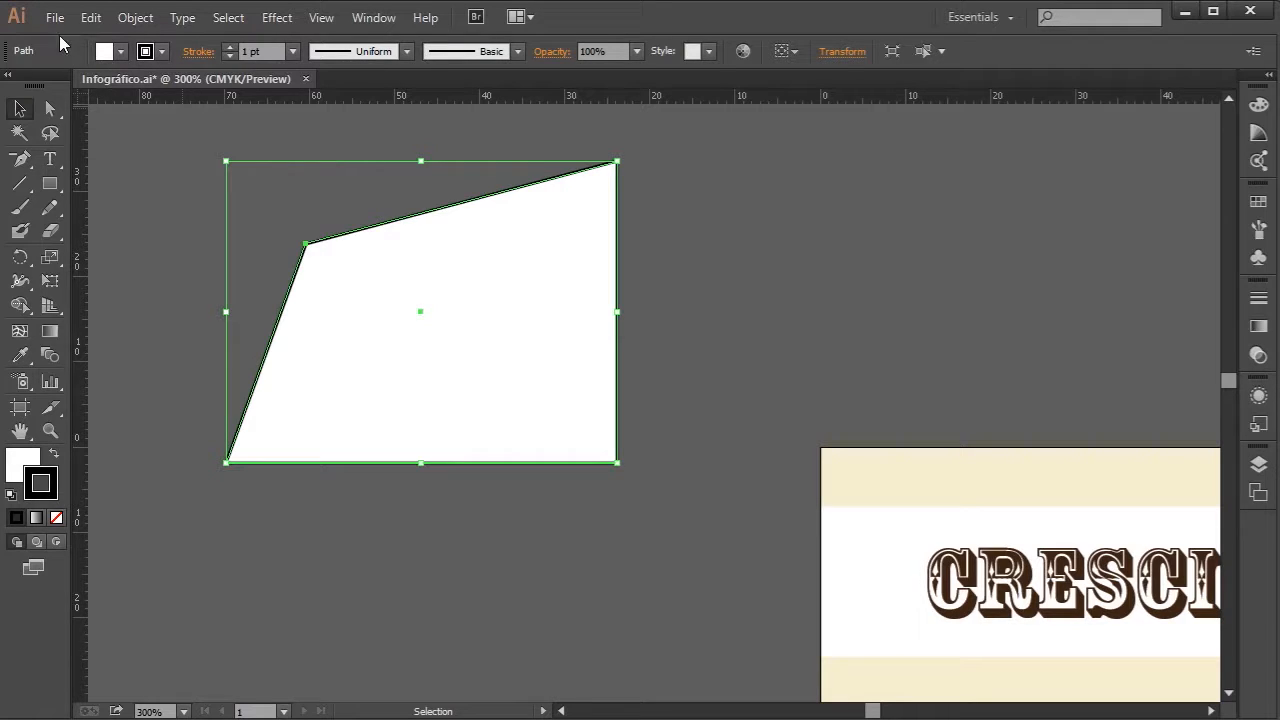
pyautogui.click(120, 51)
pyautogui.click(117, 112)
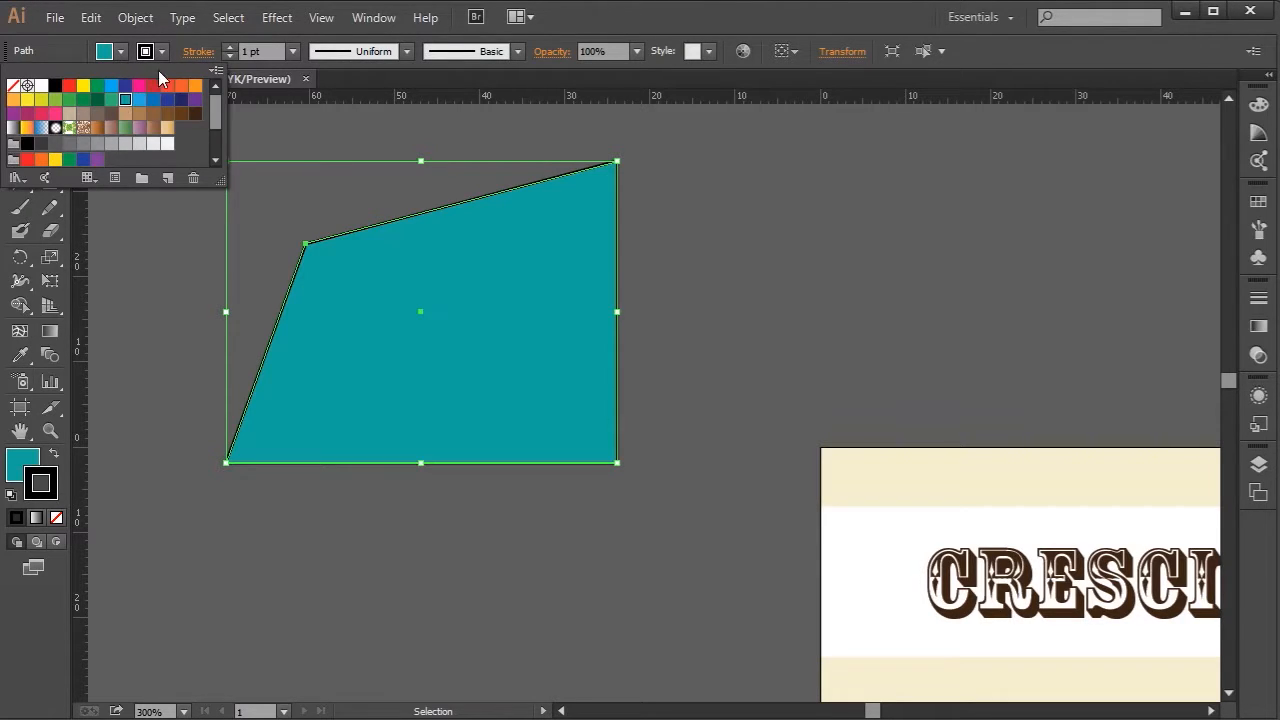
pyautogui.click(161, 51)
pyautogui.click(153, 113)
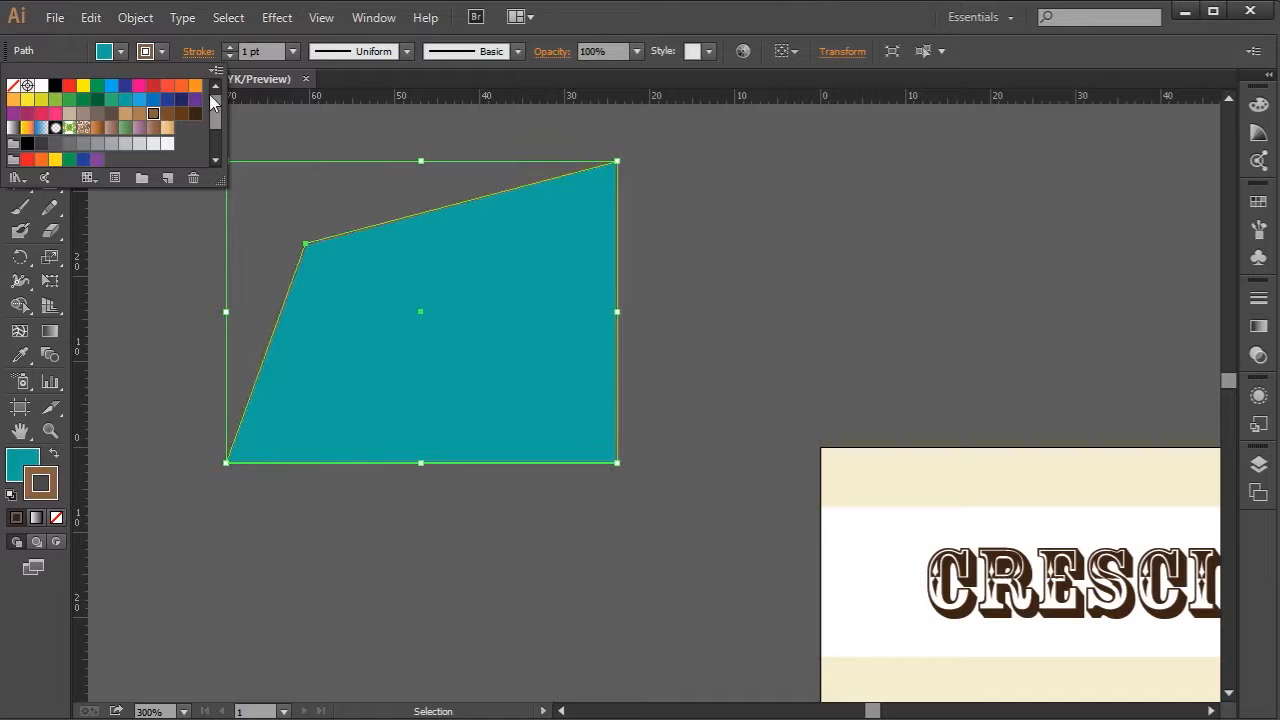
# - Set the teal shape's stroke weight to 9 pt and deselect the shape
pyautogui.click(228, 47)
pyautogui.click(228, 47)
pyautogui.click(228, 47)
pyautogui.click(228, 47)
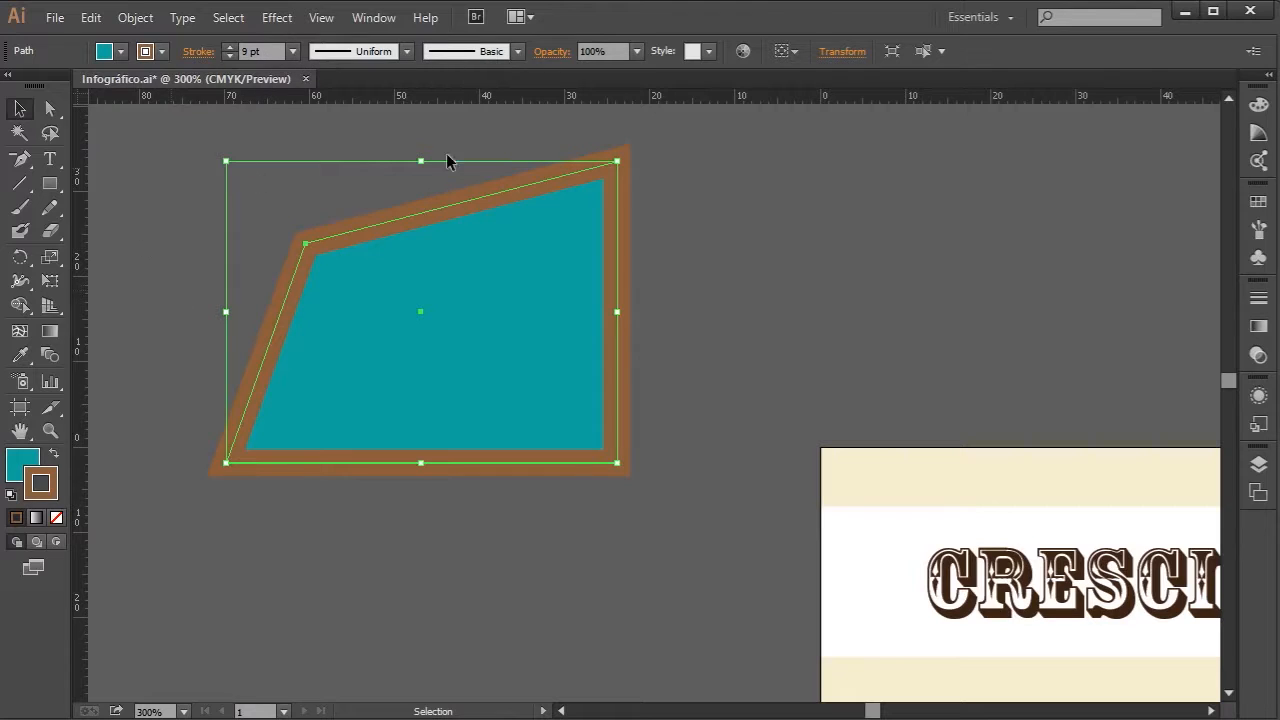
pyautogui.click(713, 305)
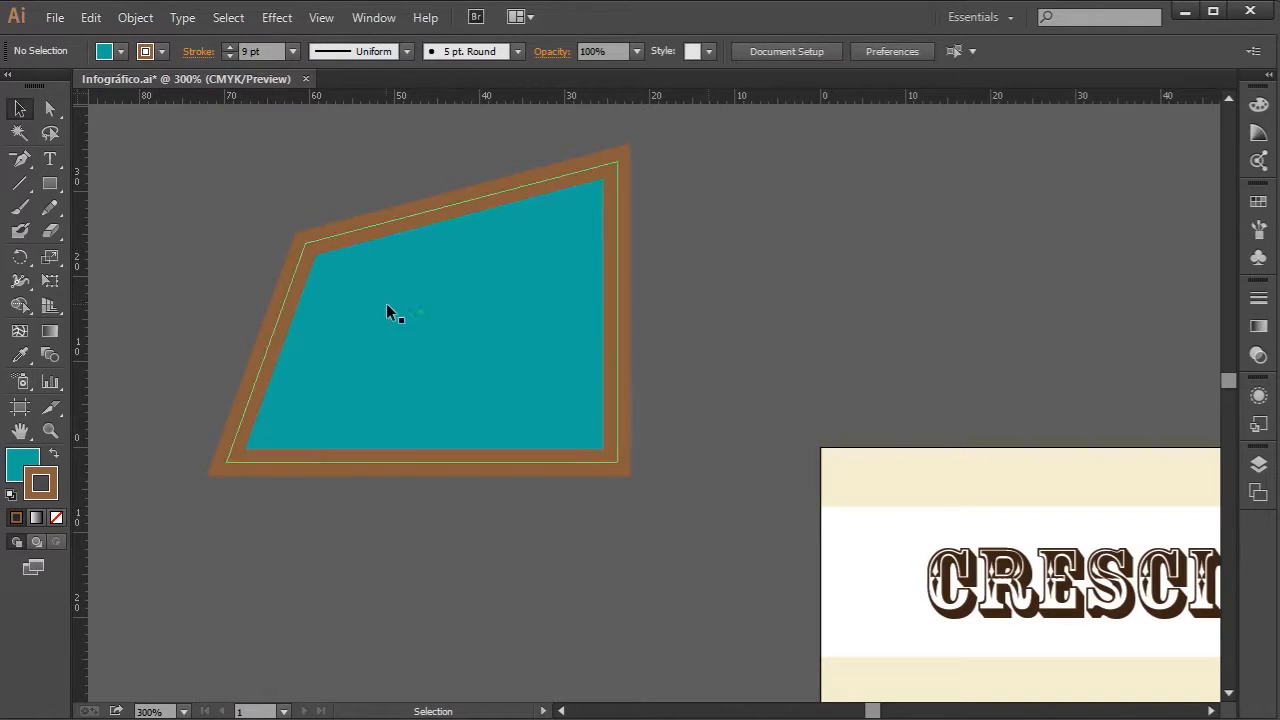
# - Enlarge the teal four-sided shape well beyond its drawn size, extending it across the infographic, and deselect it
pyautogui.click(385, 333)
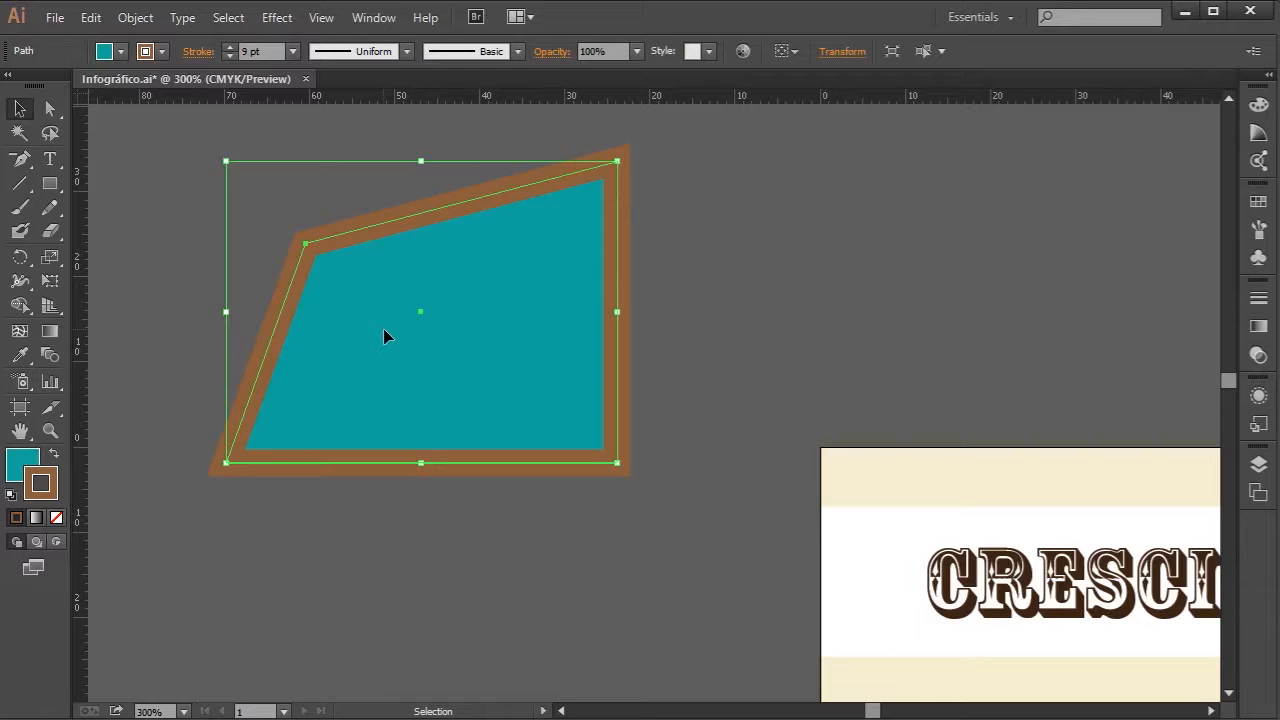
pyautogui.hotkey('ctrl', '-')
pyautogui.hotkey('ctrl', '-')
pyautogui.hotkey('ctrl', '-')
pyautogui.hotkey('ctrl', '-')
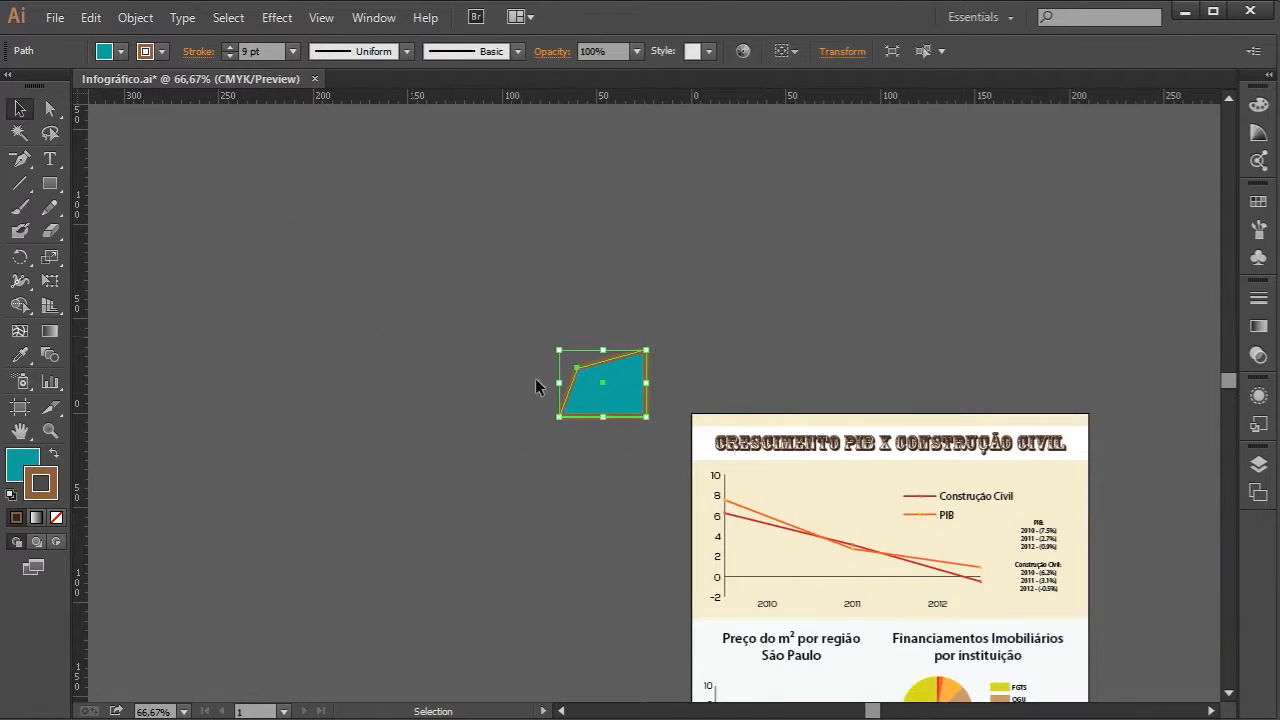
pyautogui.press('space')
pyautogui.moveTo(706, 354); pyautogui.dragTo(524, 248)
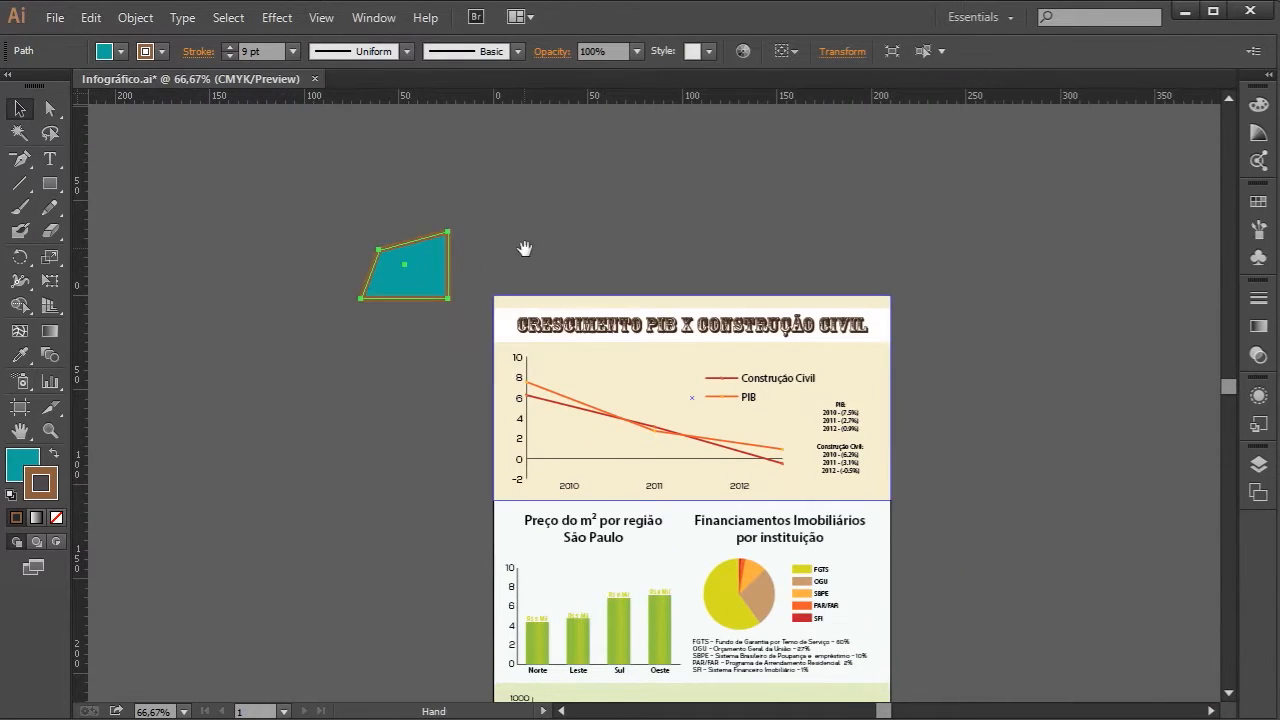
pyautogui.press('s')
pyautogui.moveTo(464, 317); pyautogui.dragTo(952, 656)
pyautogui.press('v')
pyautogui.click(924, 217)
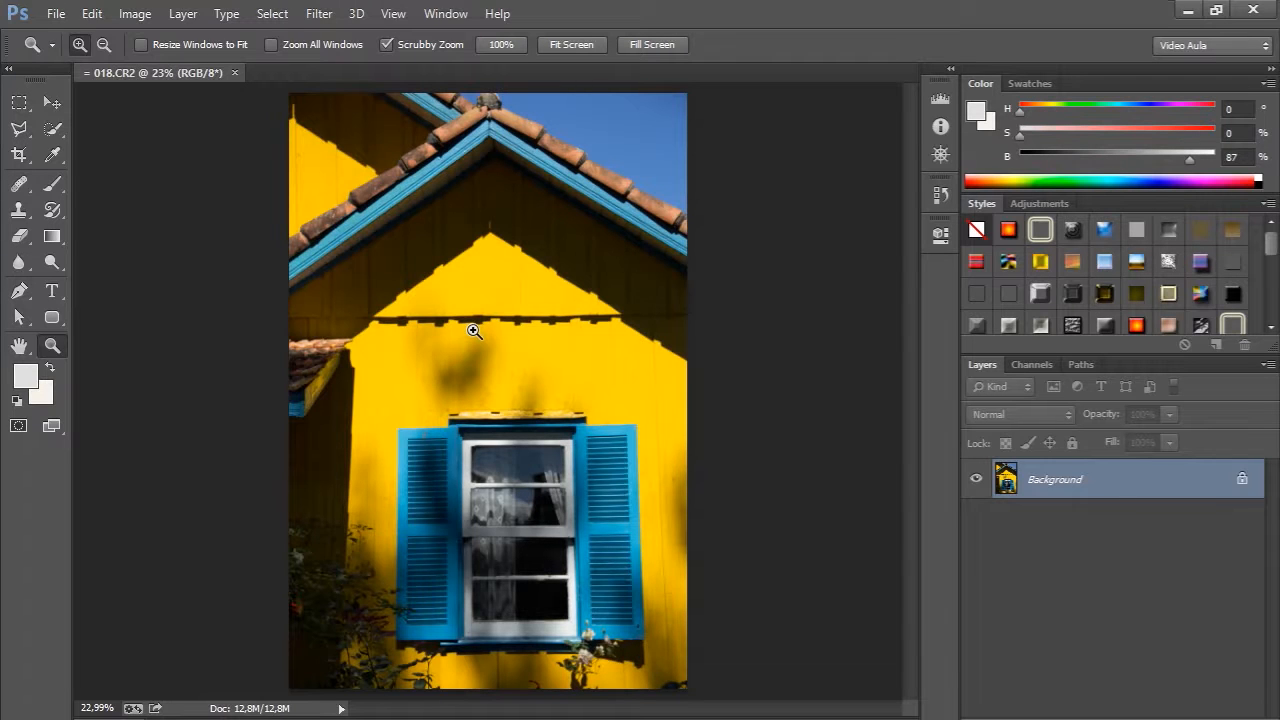
# - Switch to Photoshop and use Quick Selection to select the window with its blue shutters in the house photo
pyautogui.click(53, 129)
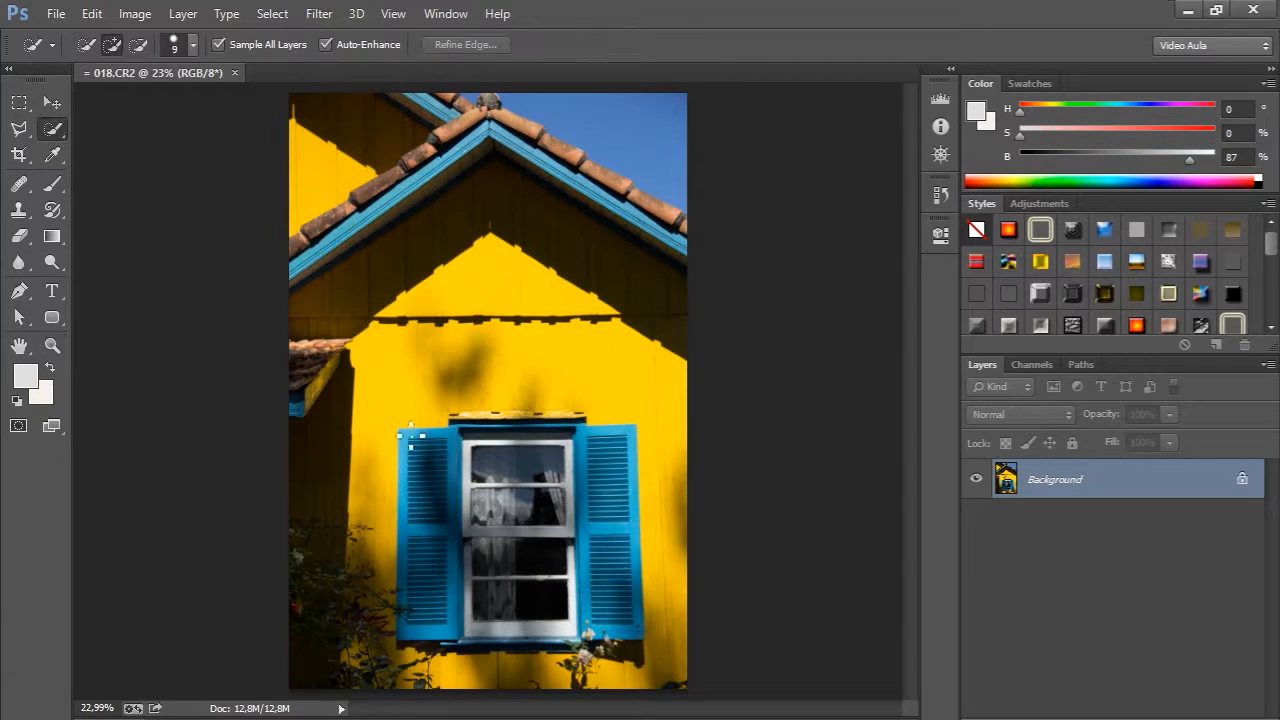
pyautogui.moveTo(466, 461)
pyautogui.mouseDown()
pyautogui.moveTo(480, 442)
pyautogui.moveTo(430, 482)
pyautogui.moveTo(430, 550)
pyautogui.moveTo(467, 657)
pyautogui.moveTo(530, 642)
pyautogui.moveTo(612, 537)
pyautogui.moveTo(560, 470)
pyautogui.moveTo(497, 487)
pyautogui.moveTo(501, 568)
pyautogui.moveTo(538, 645)
pyautogui.mouseUp()
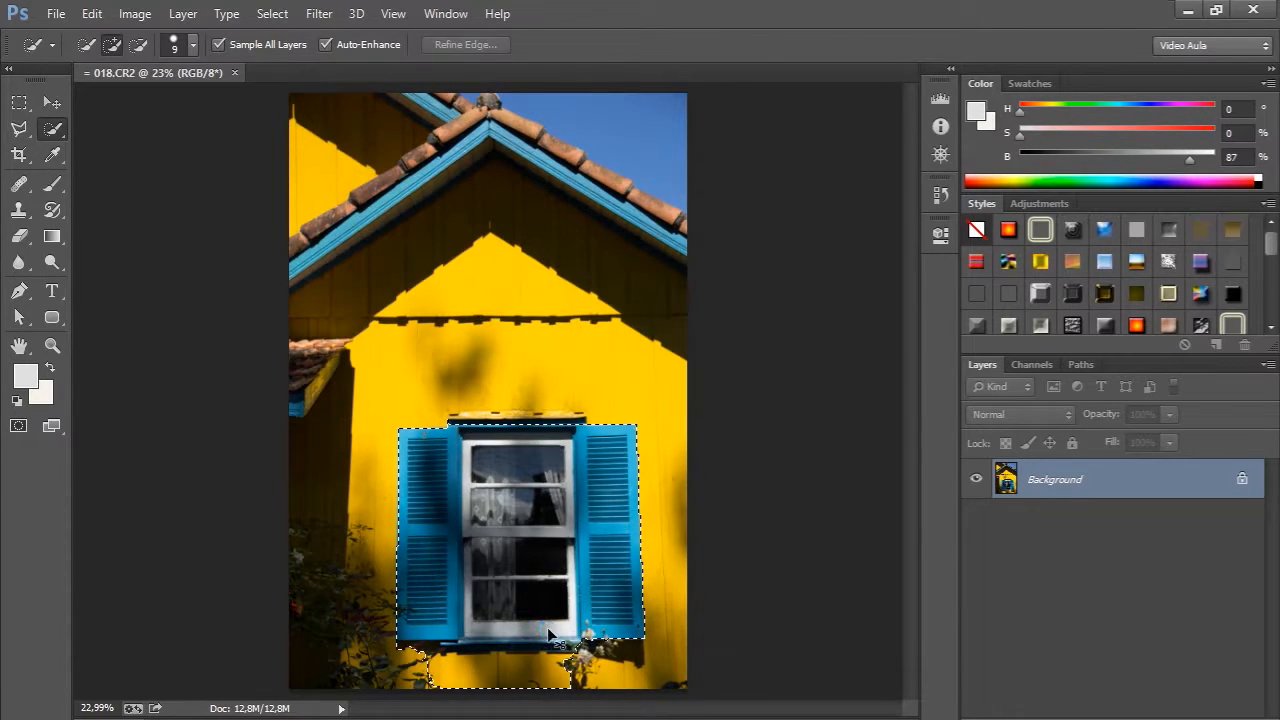
# - Copy the selected window and shutters to a new layer and hide the Background layer
pyautogui.hotkey('ctrl', 'j')
pyautogui.click(976, 519)
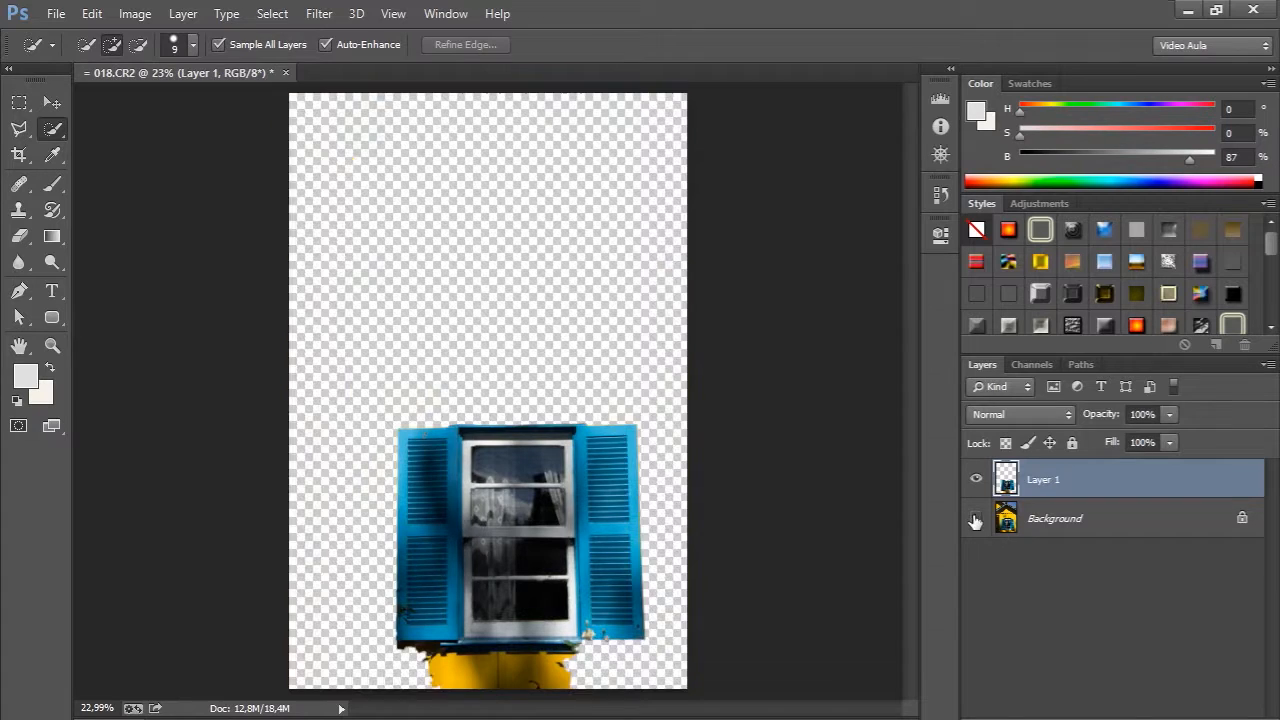
# - Scale the copied window layer proportionally about its centre to roughly 1232%, far beyond the canvas, and apply the transformation
pyautogui.hotkey('ctrl', 't')
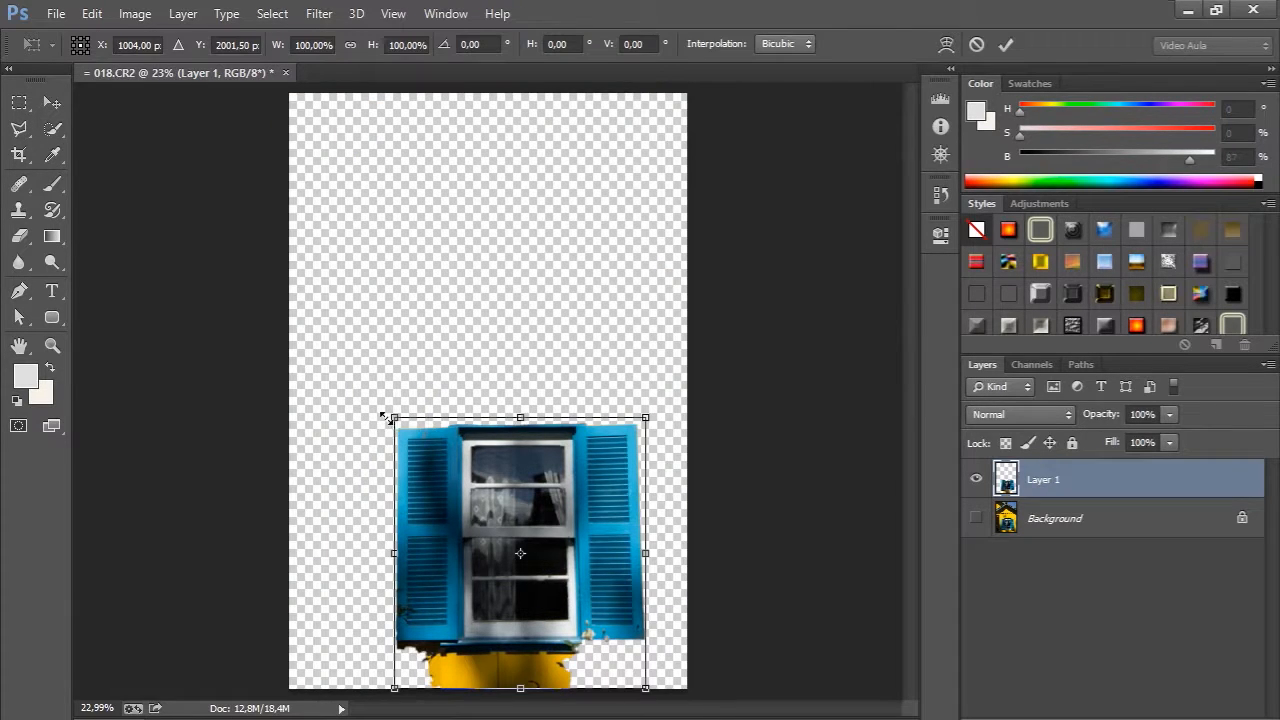
pyautogui.moveTo(395, 413); pyautogui.dragTo(14, 62)
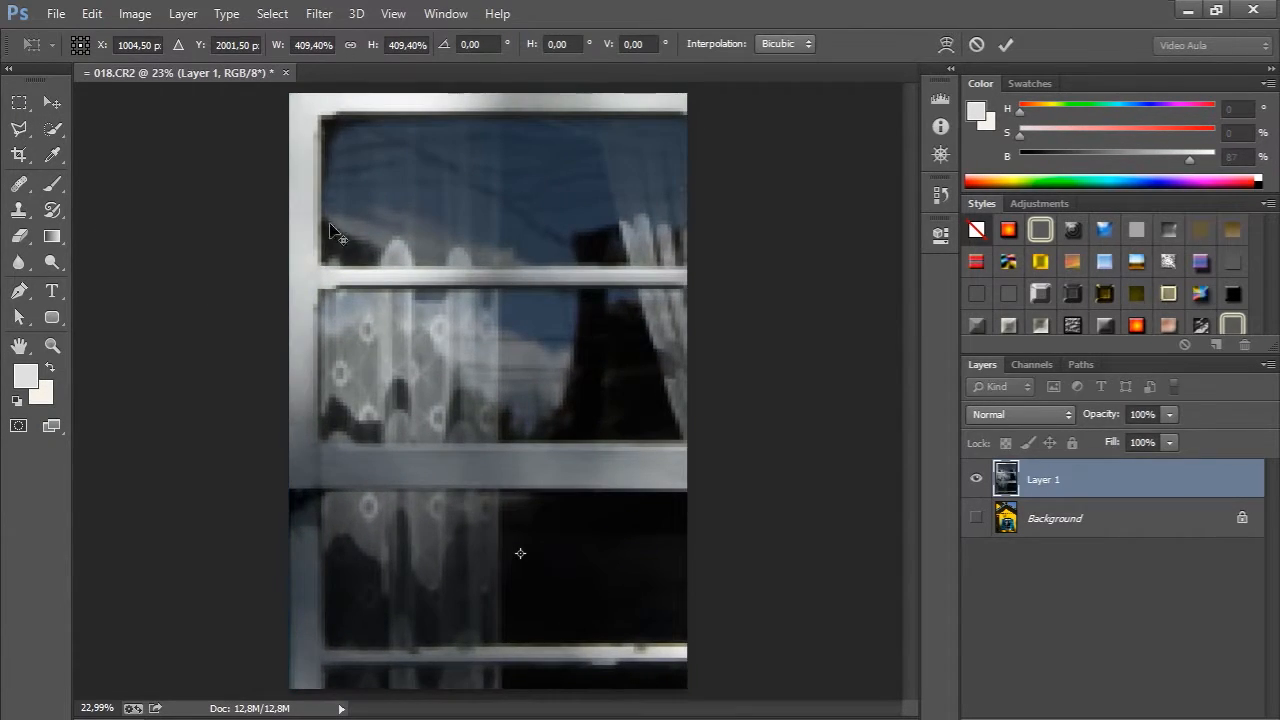
pyautogui.hotkey('ctrl', '-')
pyautogui.hotkey('ctrl', '-')
pyautogui.hotkey('ctrl', '-')
pyautogui.hotkey('ctrl', '-')
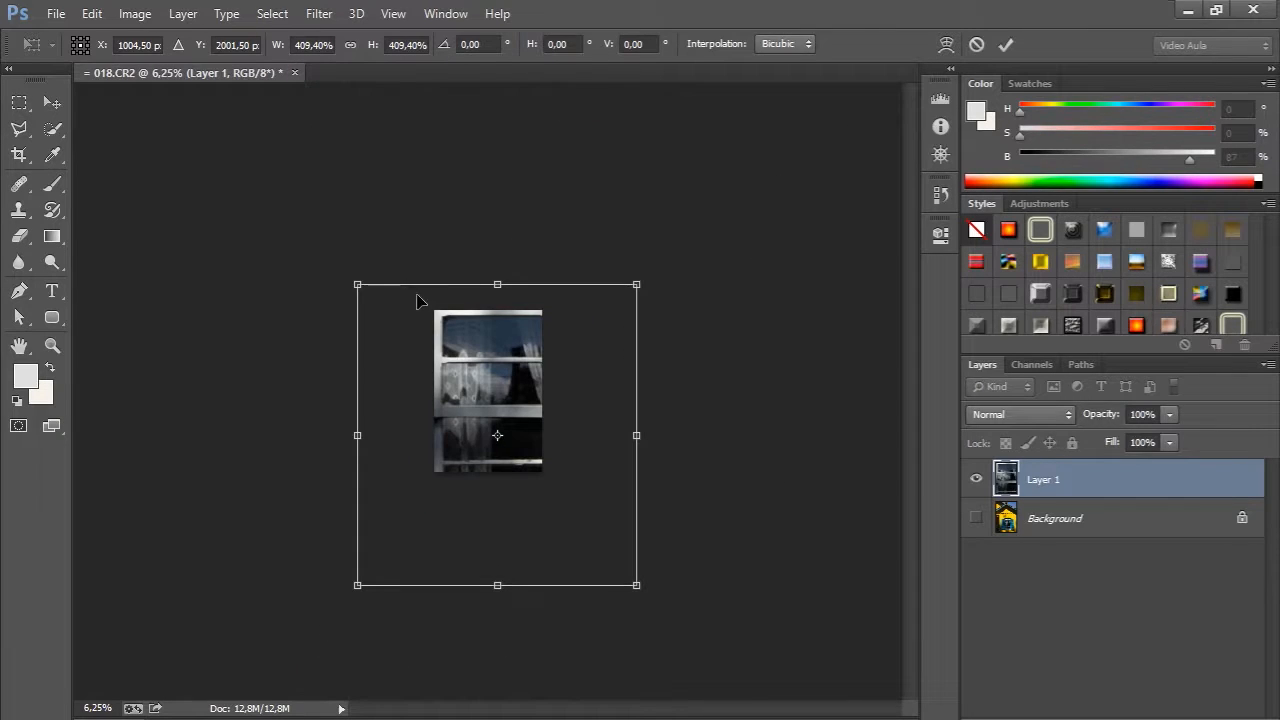
pyautogui.moveTo(353, 283); pyautogui.dragTo(3, 57)
pyautogui.press('Return')
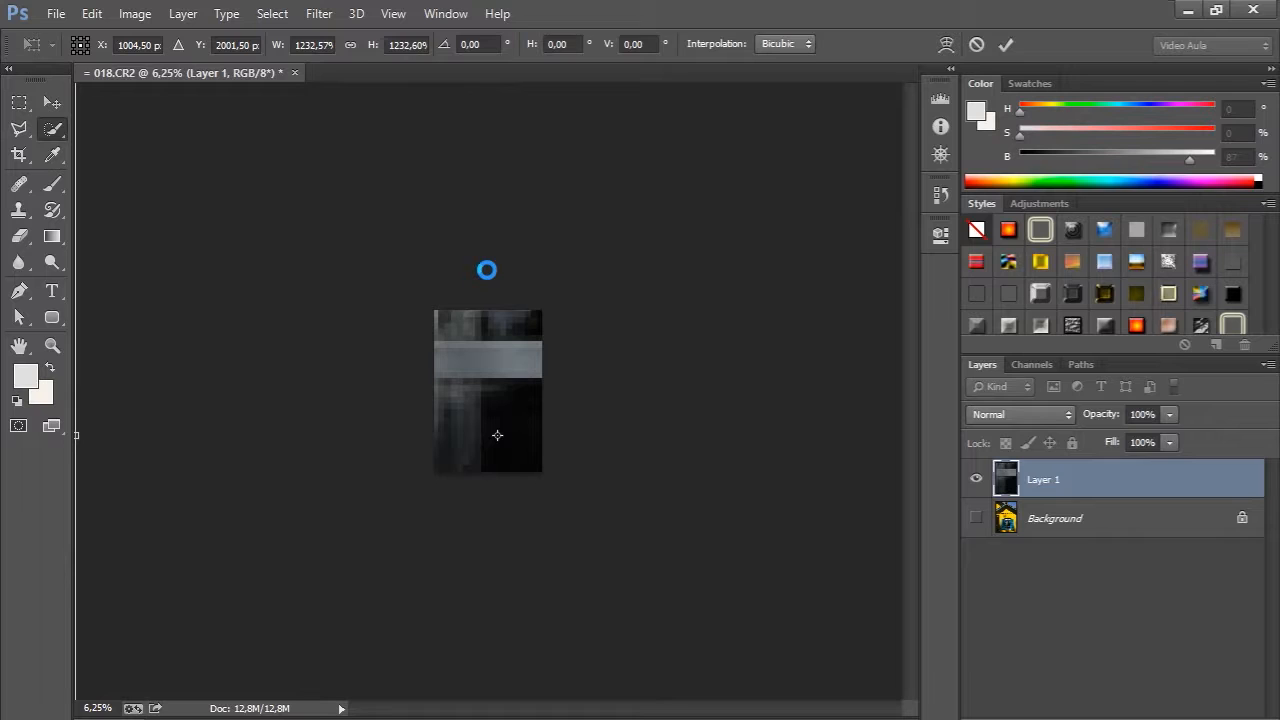
# - Magnify the enlarged window layer to 100% and examine the sharpness of its frame and curtain details across the image
pyautogui.hotkey('ctrl', '+')
pyautogui.hotkey('ctrl', '+')
pyautogui.hotkey('ctrl', '+')
pyautogui.hotkey('ctrl', '+')
pyautogui.hotkey('ctrl', '+')
pyautogui.hotkey('ctrl', '+')
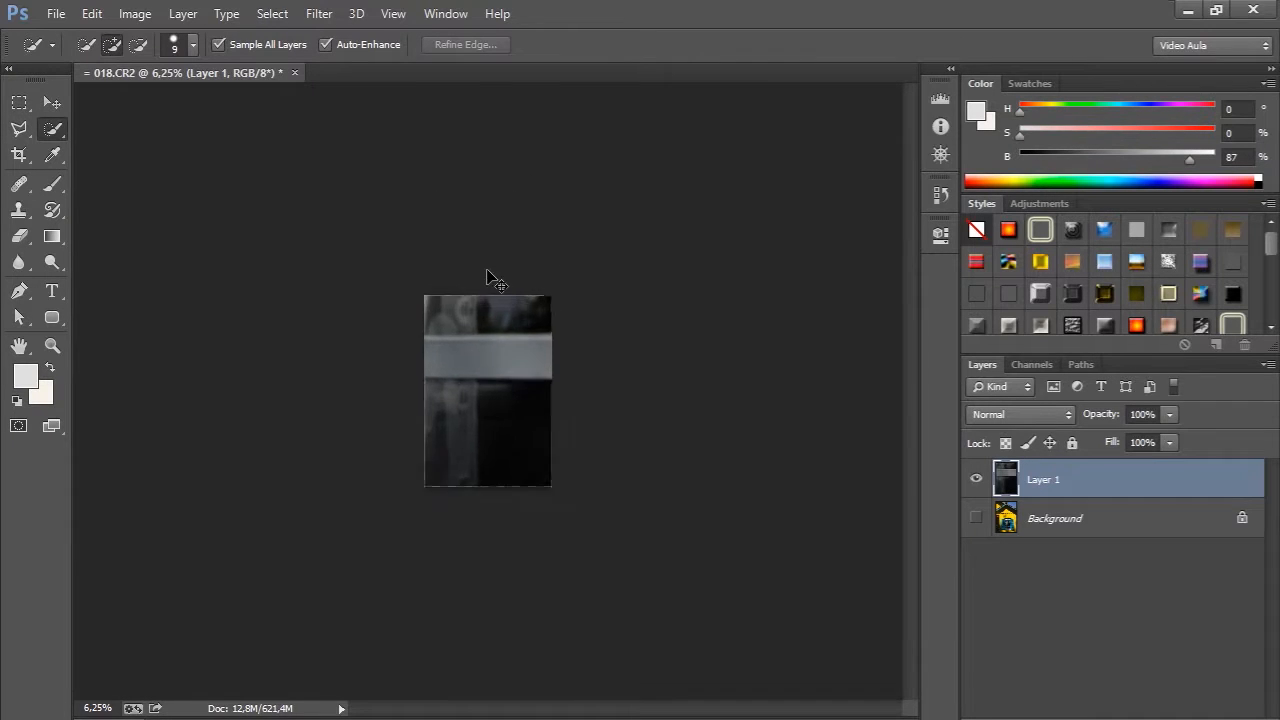
pyautogui.hotkey('ctrl', '+')
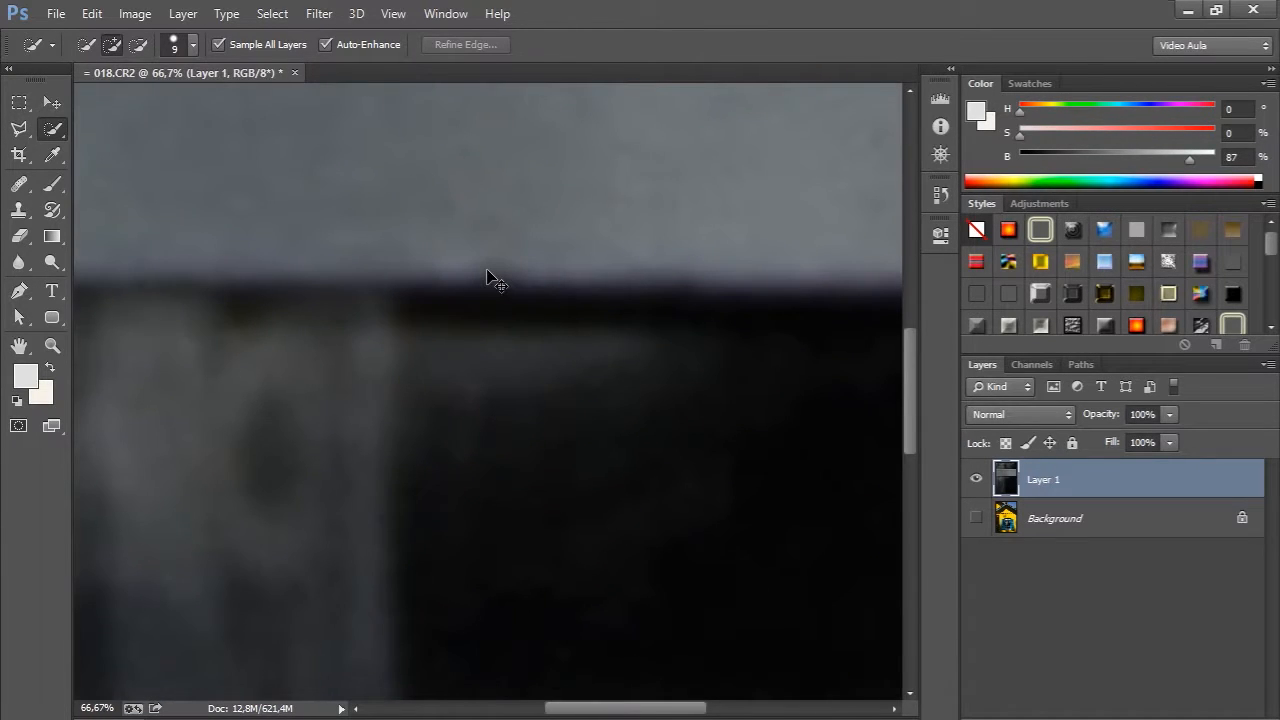
pyautogui.hotkey('ctrl', '+')
pyautogui.hotkey('ctrl', '-')
pyautogui.hotkey('ctrl', '+')
pyautogui.moveTo(266, 266); pyautogui.dragTo(545, 85)
pyautogui.moveTo(617, 477); pyautogui.dragTo(943, 317)
pyautogui.moveTo(591, 309)
pyautogui.mouseDown()
pyautogui.moveTo(654, 20)
pyautogui.moveTo(428, 14)
pyautogui.mouseUp()
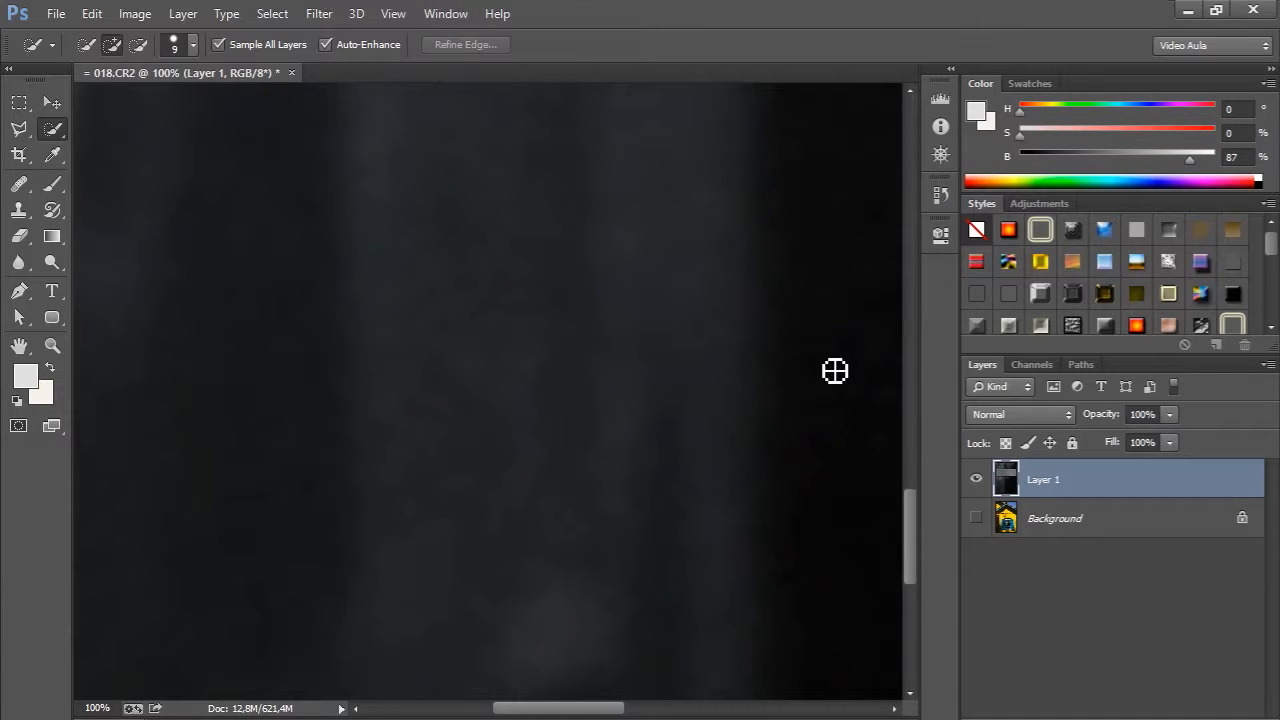
pyautogui.moveTo(823, 360); pyautogui.dragTo(330, 690)
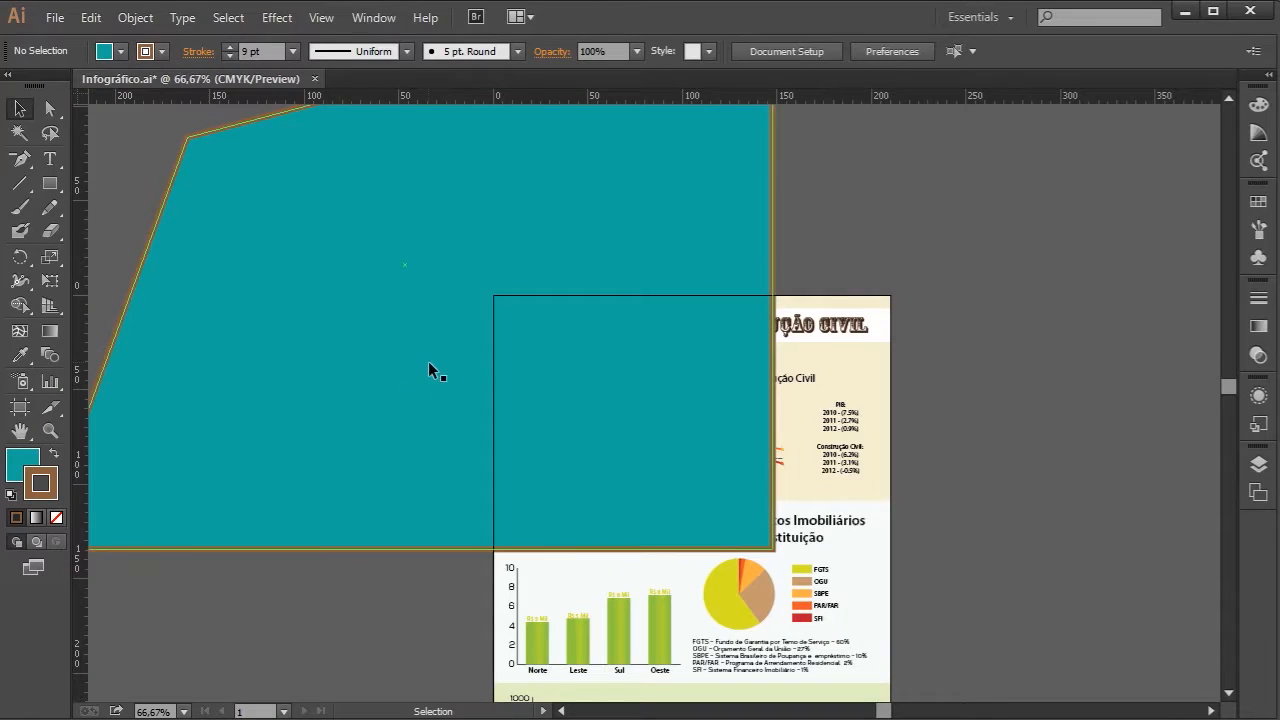
# - Switch to Illustrator and delete the enlarged teal shape covering the infographic
pyautogui.click(284, 193)
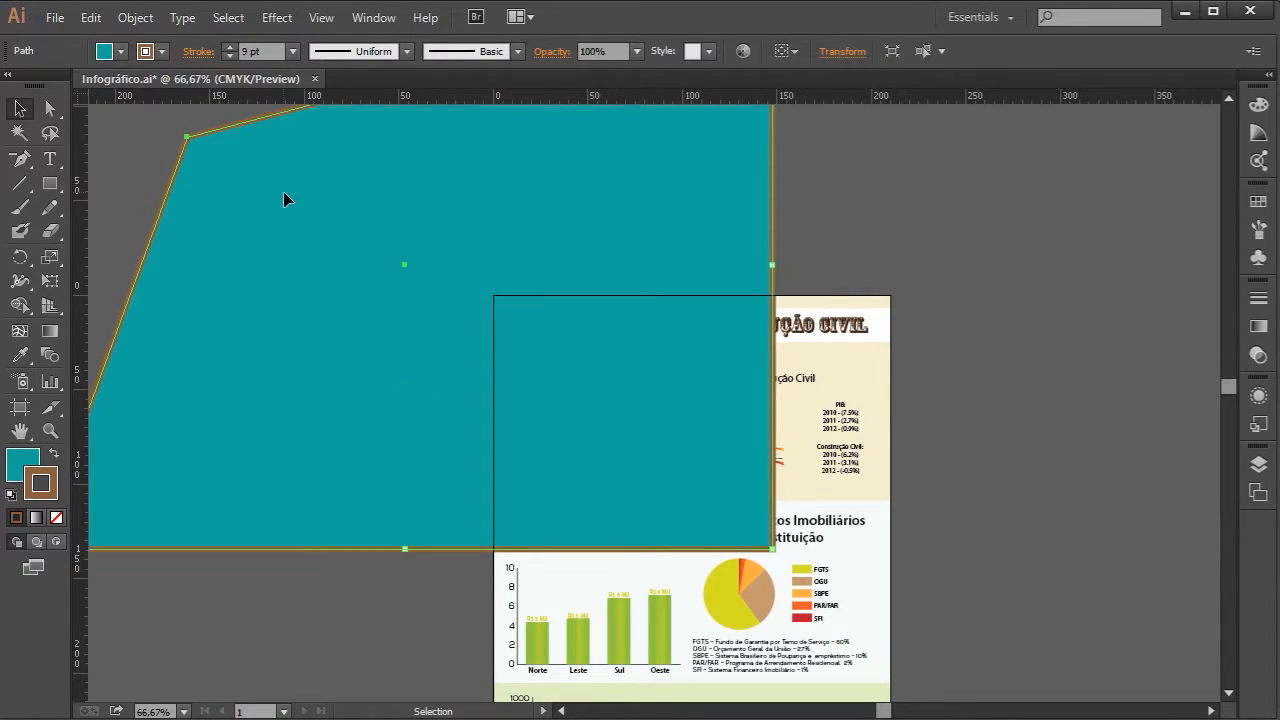
pyautogui.press('Delete')
pyautogui.press('space')
pyautogui.moveTo(690, 378); pyautogui.dragTo(453, 231)
# - Magnify the infographic's building illustration to 800% and examine the edges of its windows, walls and trees
pyautogui.press('z')
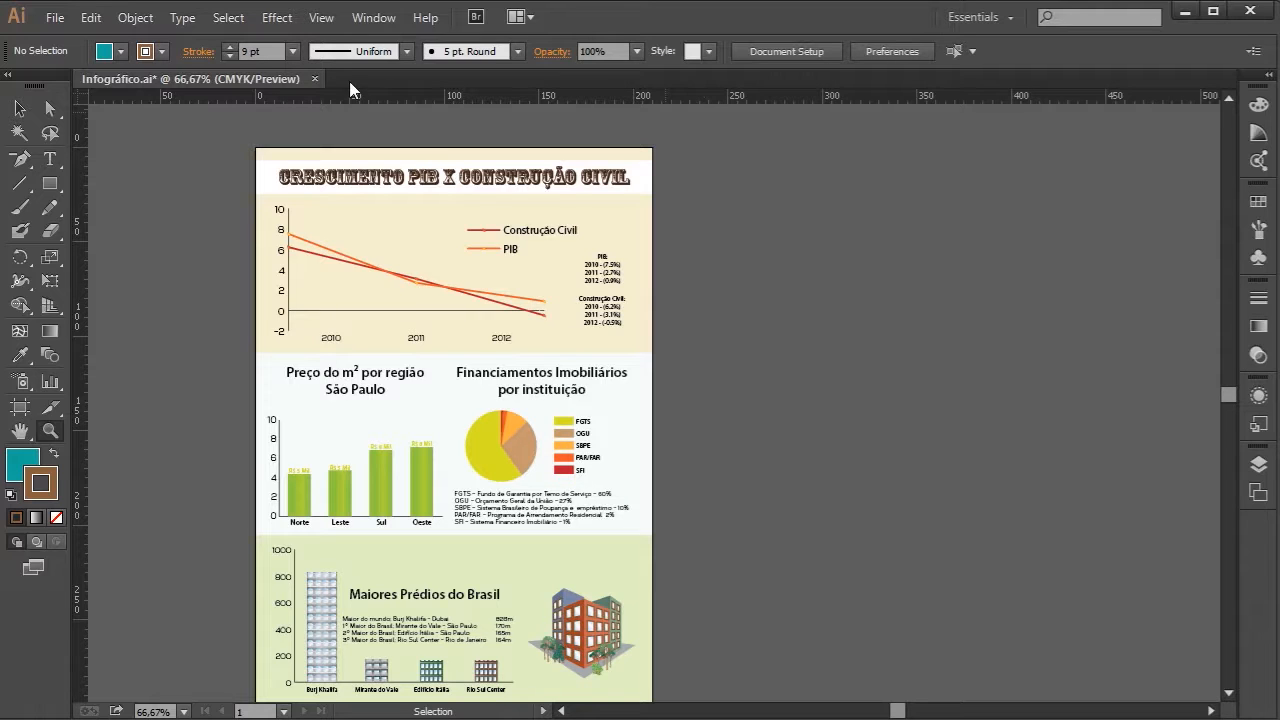
pyautogui.click(576, 647)
pyautogui.click(661, 377)
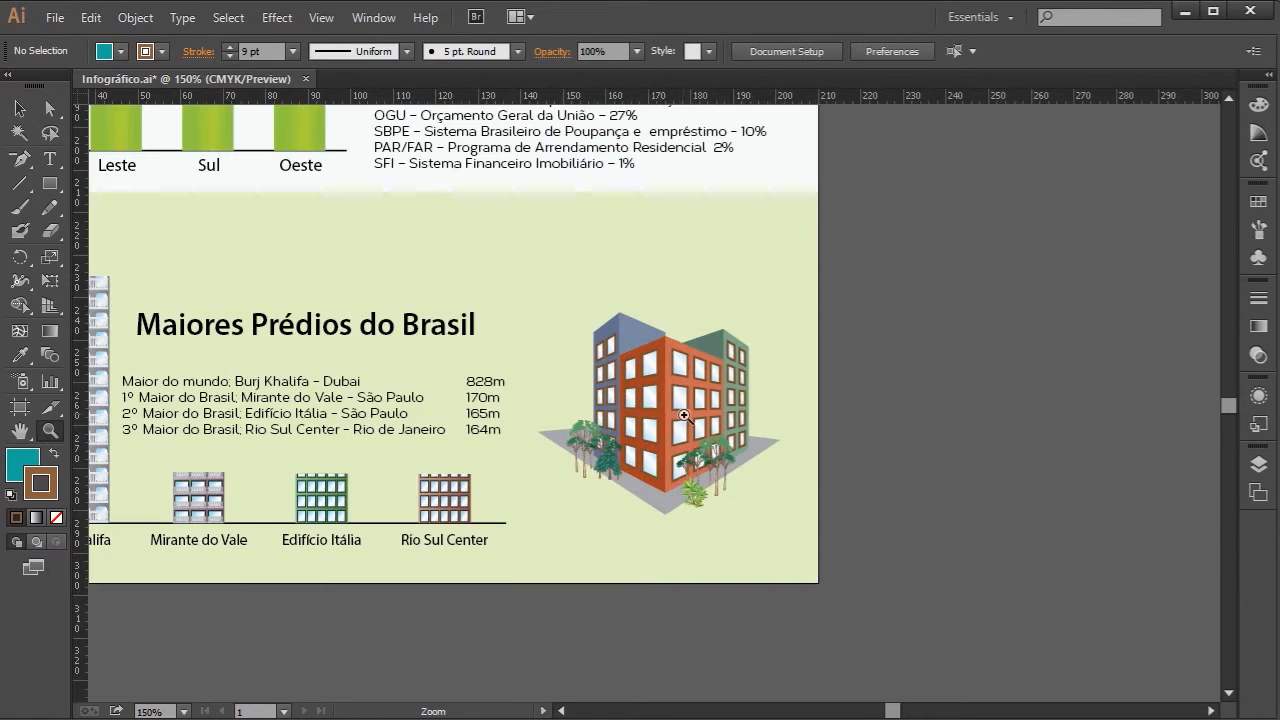
pyautogui.click(684, 415)
pyautogui.click(684, 415)
pyautogui.click(684, 415)
pyautogui.click(684, 415)
pyautogui.click(684, 415)
pyautogui.press('space')
pyautogui.moveTo(203, 340); pyautogui.dragTo(599, 295)
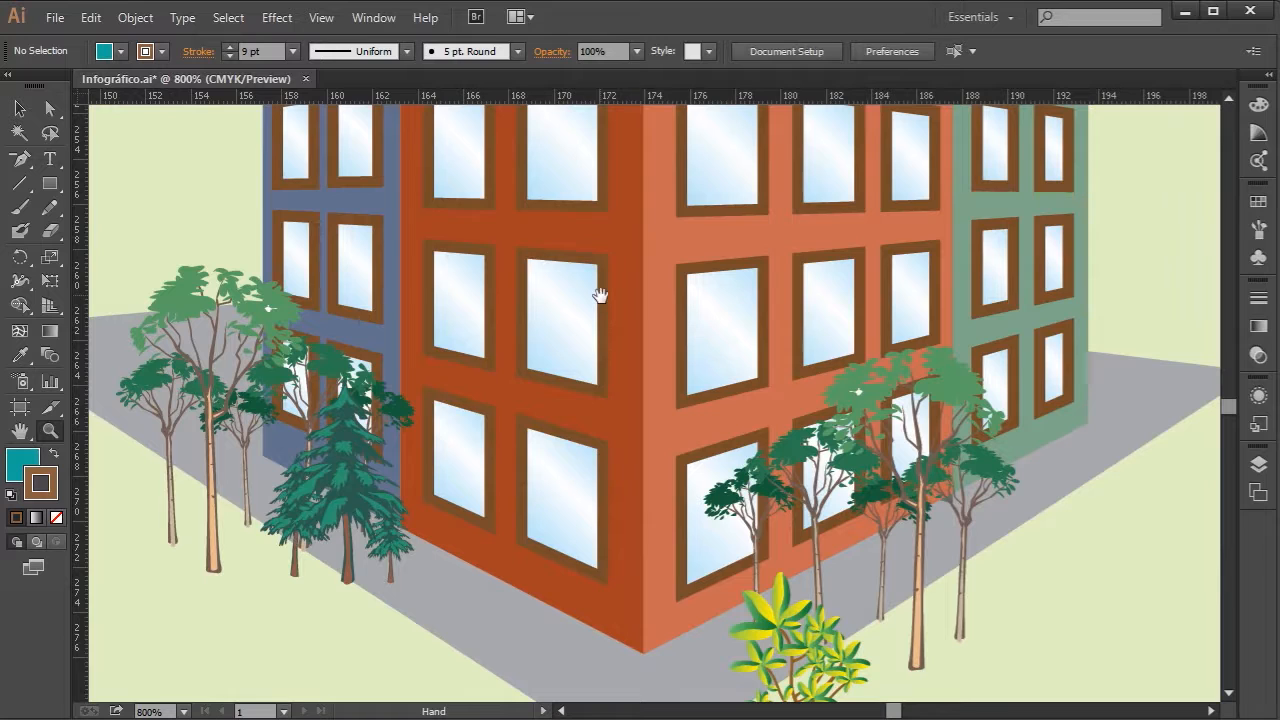